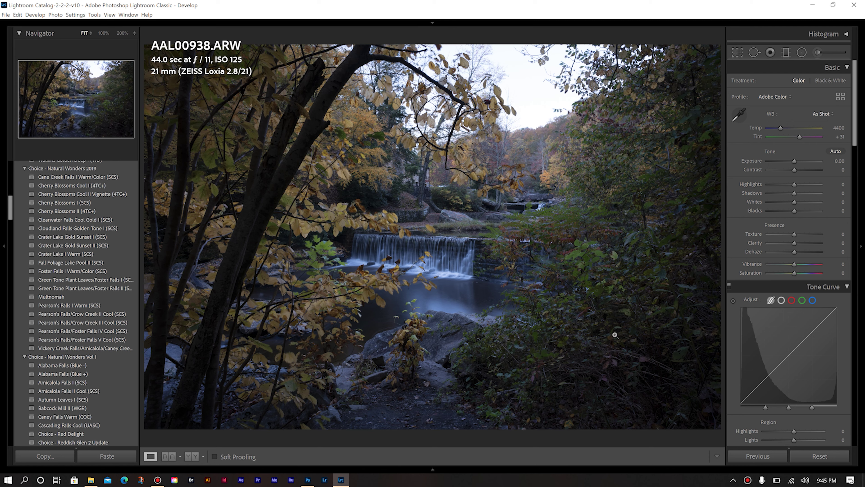
# Apply the Adobe Standard profile and set Temp to 7050, Tint to +17 and Contrast to −22
pyautogui.click(787, 96)
pyautogui.click(787, 136)
pyautogui.moveTo(782, 129); pyautogui.dragTo(795, 129)
pyautogui.click(836, 127)
pyautogui.write('5')
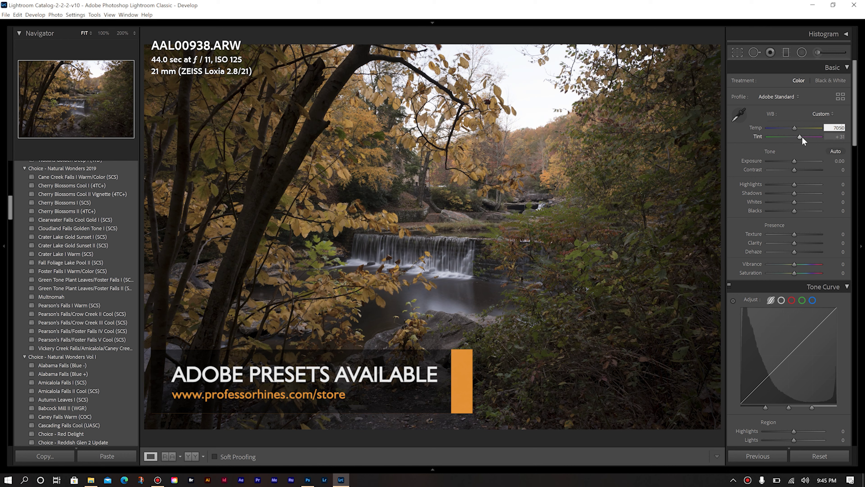
pyautogui.moveTo(800, 136); pyautogui.dragTo(796, 137)
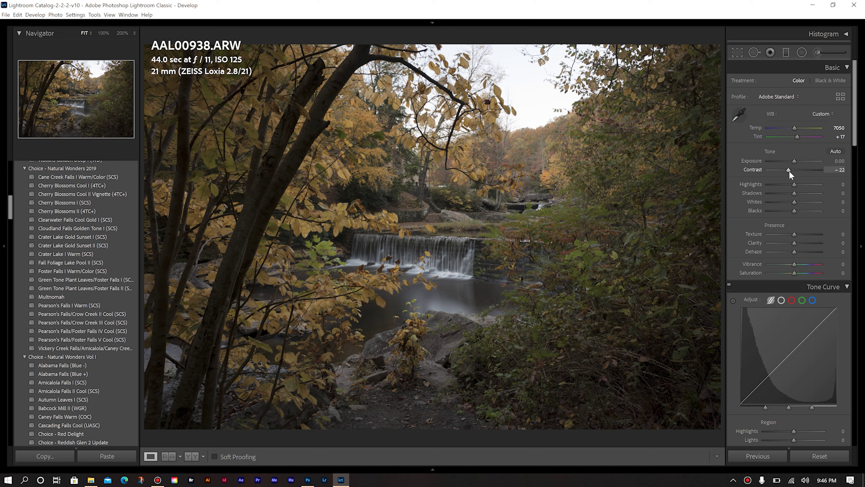
# Set the tone values to Highlights −30, Shadows +96, Whites +31 and Blacks −55
pyautogui.moveTo(795, 186); pyautogui.dragTo(787, 185)
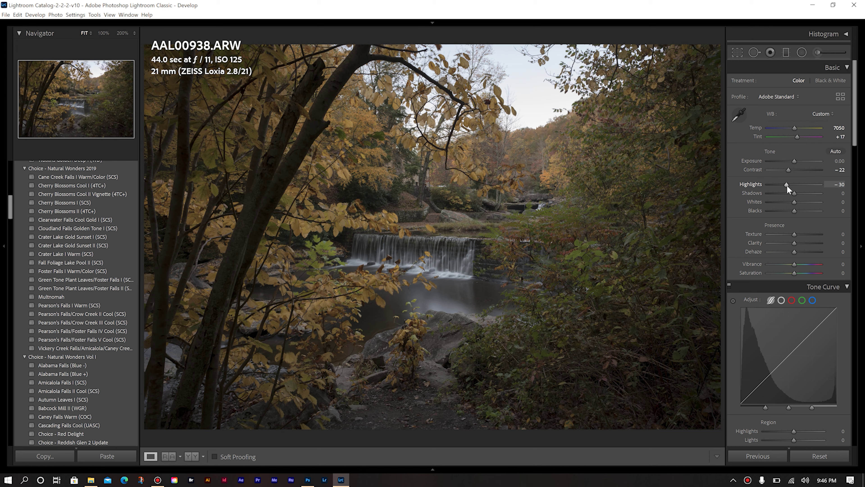
pyautogui.moveTo(794, 193); pyautogui.dragTo(817, 193)
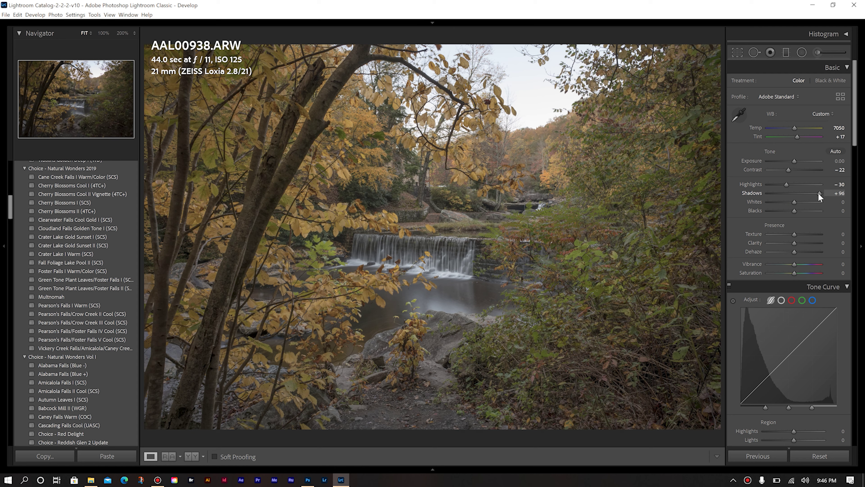
pyautogui.moveTo(794, 201); pyautogui.dragTo(802, 202)
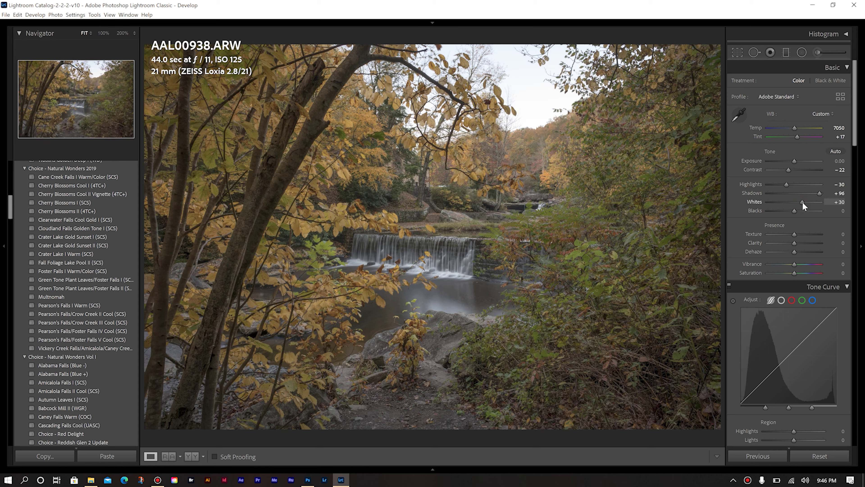
pyautogui.moveTo(804, 202); pyautogui.dragTo(802, 202)
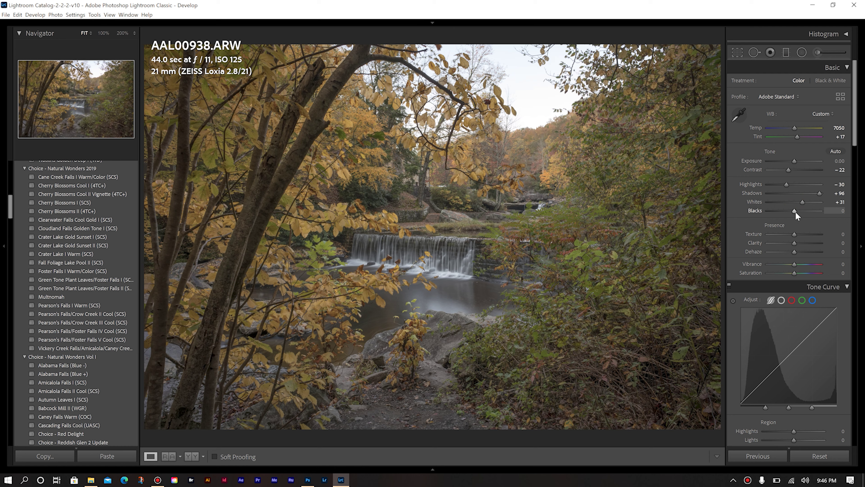
pyautogui.moveTo(796, 213); pyautogui.dragTo(781, 214)
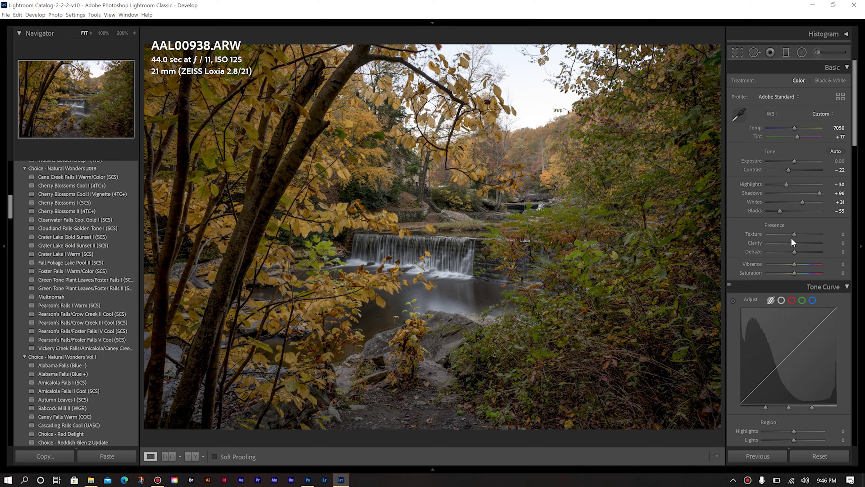
# Set the presence values to Texture +28, Clarity +32, Dehaze +9, Vibrance +3 and Saturation +11
pyautogui.moveTo(796, 234); pyautogui.dragTo(803, 245)
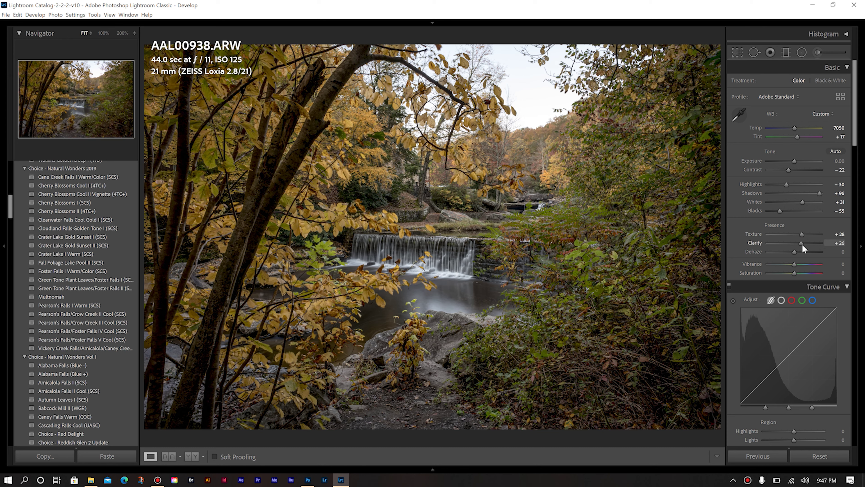
pyautogui.moveTo(803, 244); pyautogui.dragTo(796, 252)
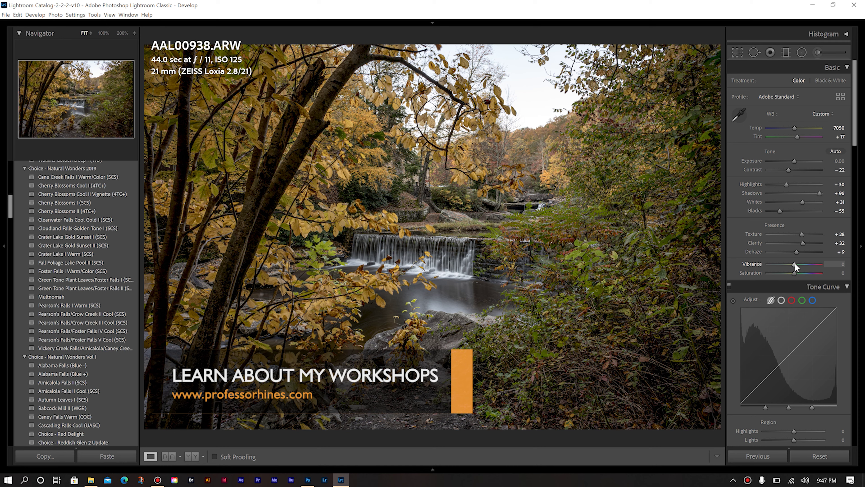
pyautogui.moveTo(795, 263); pyautogui.dragTo(798, 274)
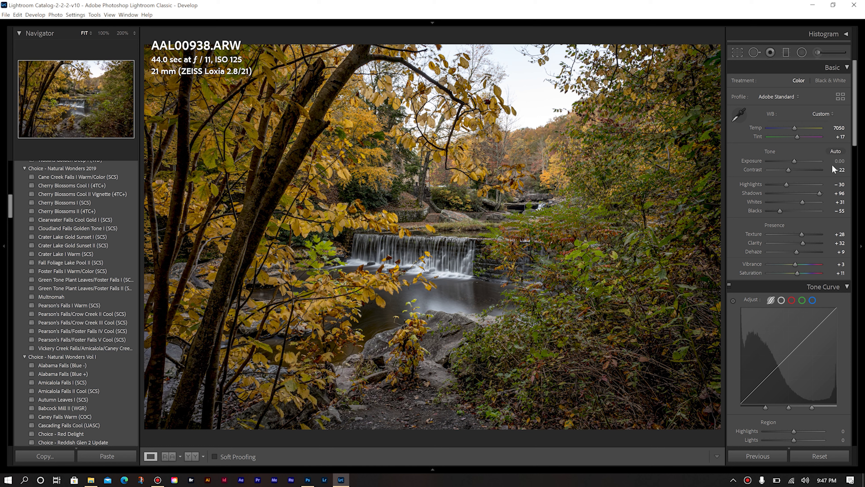
# Apply the Skyline Curve Strong preset to the point curve of the tone curve
pyautogui.moveTo(853, 127); pyautogui.dragTo(854, 155)
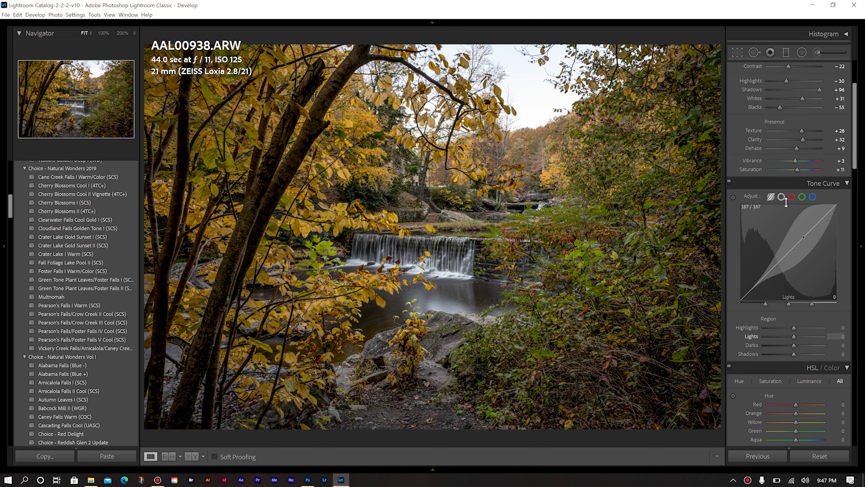
pyautogui.click(781, 198)
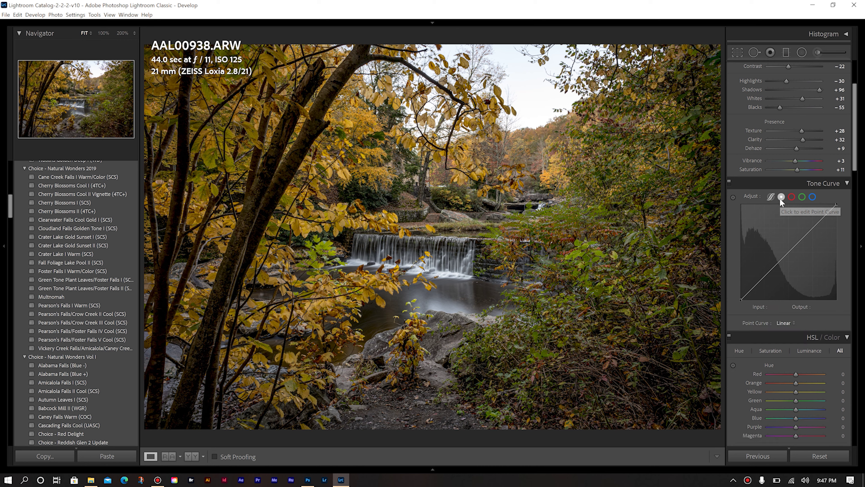
pyautogui.click(788, 322)
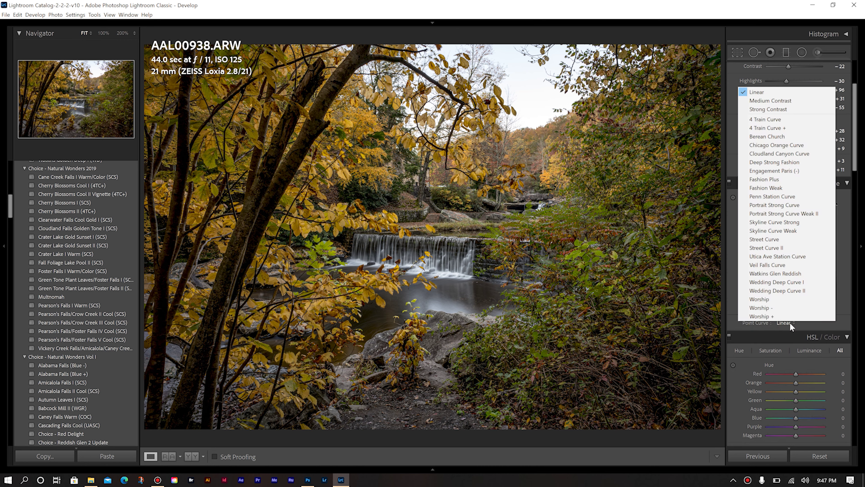
pyautogui.click(804, 224)
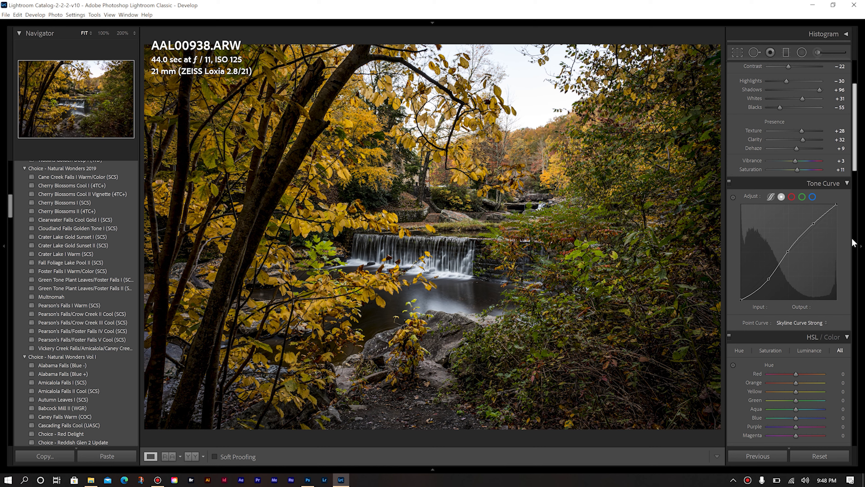
# Set the parametric tone curve to Darks −17 and Shadows +100, moving the shadow split darker and the midtone split brighter
pyautogui.click(771, 197)
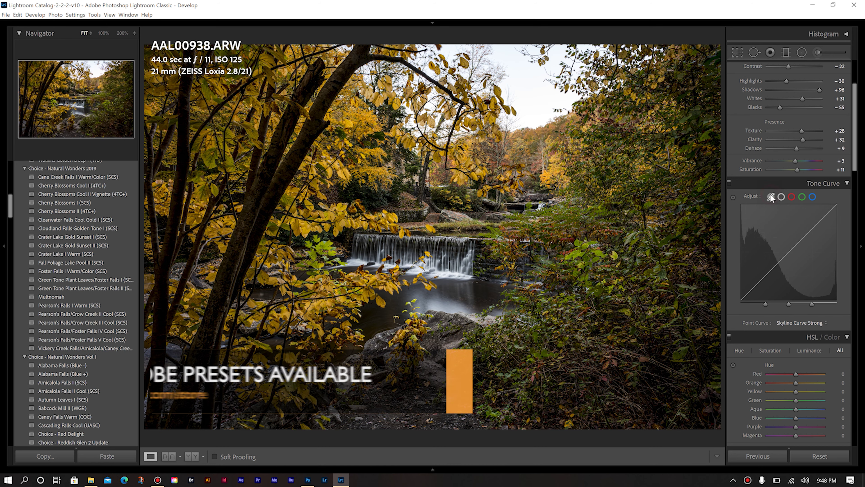
pyautogui.click(771, 197)
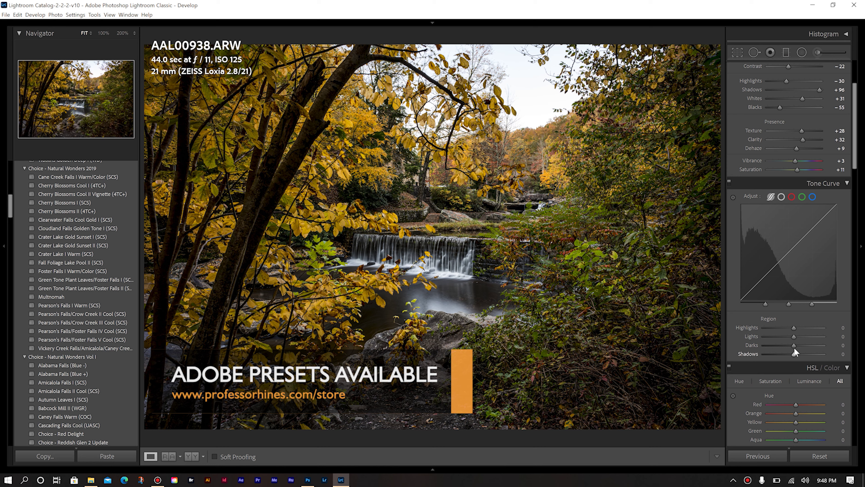
pyautogui.moveTo(793, 344); pyautogui.dragTo(788, 344)
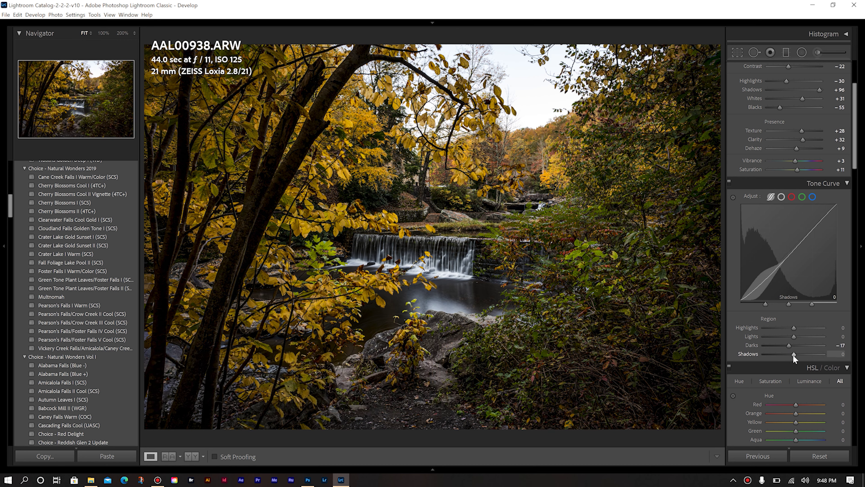
pyautogui.moveTo(794, 354); pyautogui.dragTo(857, 356)
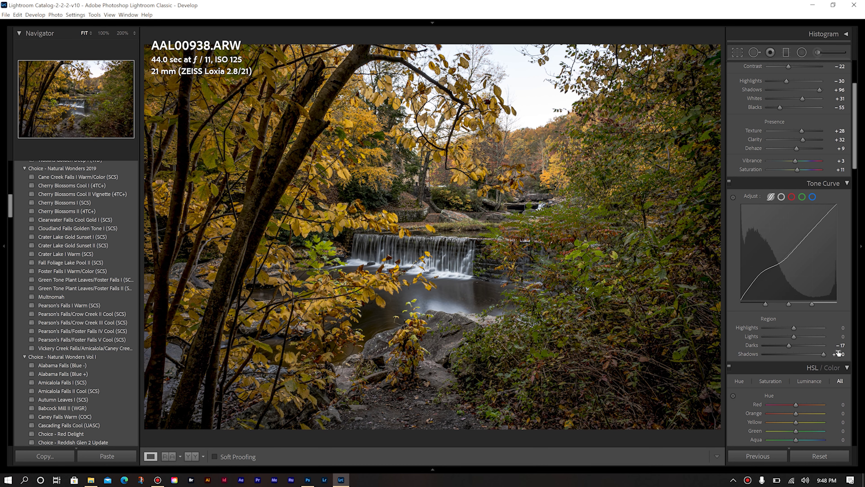
pyautogui.moveTo(765, 304)
pyautogui.mouseDown()
pyautogui.moveTo(756, 303)
pyautogui.moveTo(799, 305)
pyautogui.mouseUp()
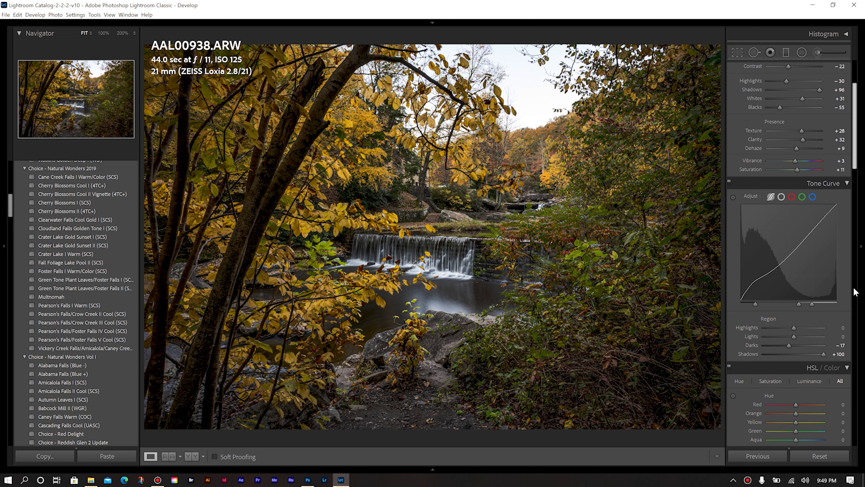
# Shift the HSL hues to Red −50, Orange −59, Yellow −77 and Green −100
pyautogui.moveTo(856, 169); pyautogui.dragTo(855, 220)
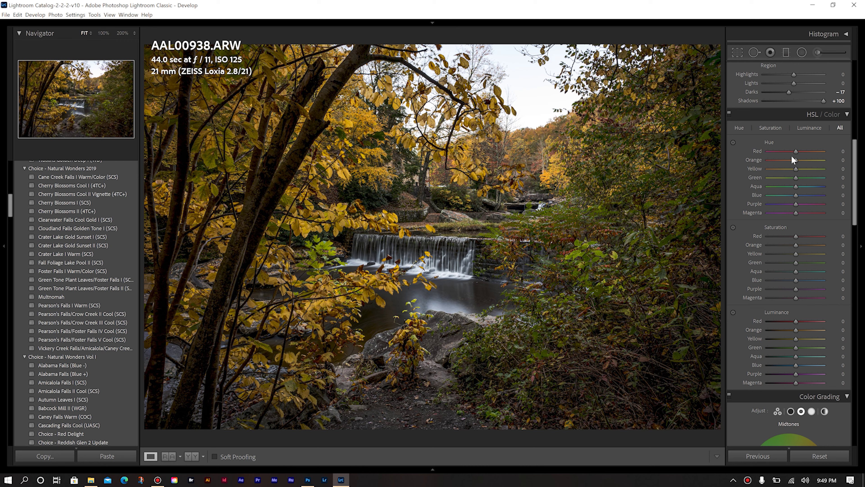
pyautogui.moveTo(796, 152); pyautogui.dragTo(783, 152)
pyautogui.moveTo(781, 158); pyautogui.dragTo(780, 158)
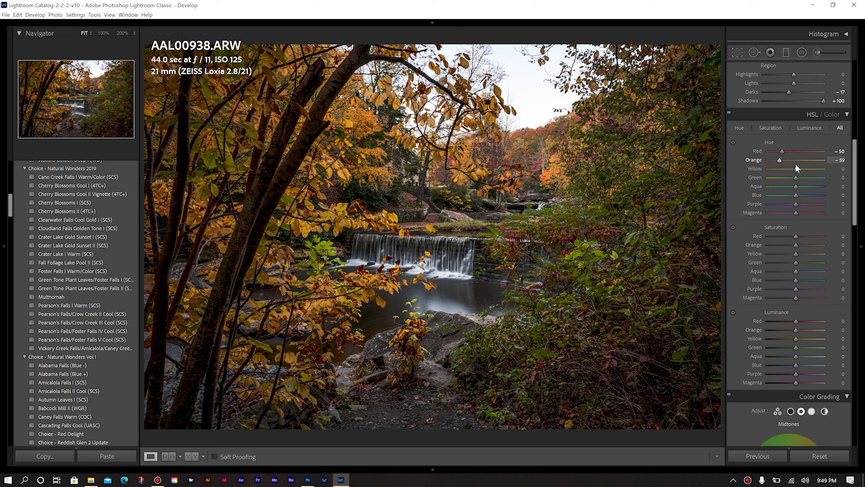
pyautogui.moveTo(797, 169); pyautogui.dragTo(776, 171)
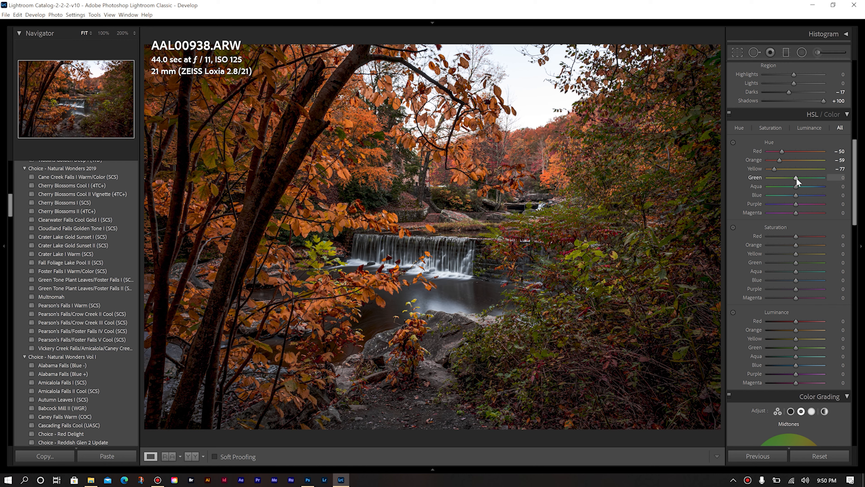
pyautogui.moveTo(796, 178); pyautogui.dragTo(757, 178)
# Set the HSL saturation to Red +13, Orange +55, Yellow +40, Green +31, Aqua −47, Blue −32, Purple −100 and Magenta −100
pyautogui.moveTo(793, 237); pyautogui.dragTo(797, 237)
pyautogui.click(797, 246)
pyautogui.moveTo(803, 246); pyautogui.dragTo(806, 246)
pyautogui.moveTo(797, 254); pyautogui.dragTo(807, 254)
pyautogui.moveTo(797, 263); pyautogui.dragTo(802, 262)
pyautogui.moveTo(797, 271); pyautogui.dragTo(788, 270)
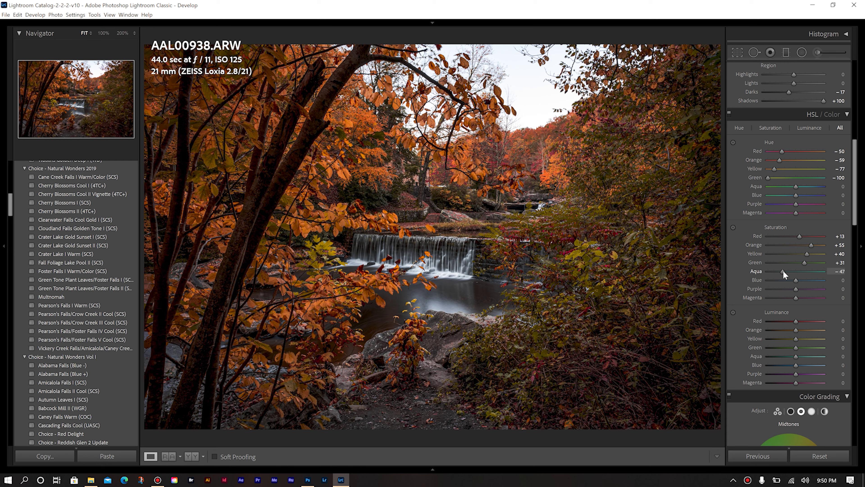
pyautogui.moveTo(796, 280); pyautogui.dragTo(791, 280)
pyautogui.moveTo(797, 288); pyautogui.dragTo(658, 293)
pyautogui.moveTo(796, 298); pyautogui.dragTo(545, 318)
# Set the HSL luminance to Red +36, Orange +50, Yellow +37 and Green +13
pyautogui.moveTo(797, 325); pyautogui.dragTo(810, 343)
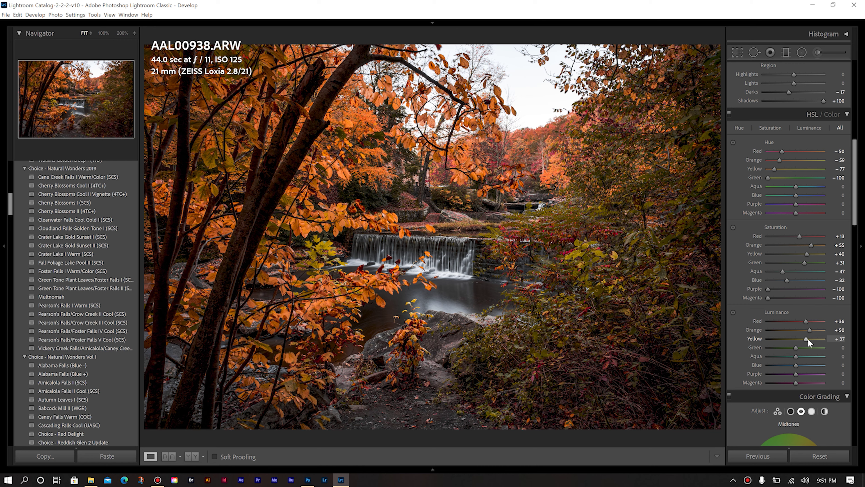
pyautogui.moveTo(796, 347); pyautogui.dragTo(798, 348)
# Set the color grading Blending to 100 and grade the shadows with Hue 42, Saturation 13 and Luminance +12
pyautogui.moveTo(854, 168); pyautogui.dragTo(855, 218)
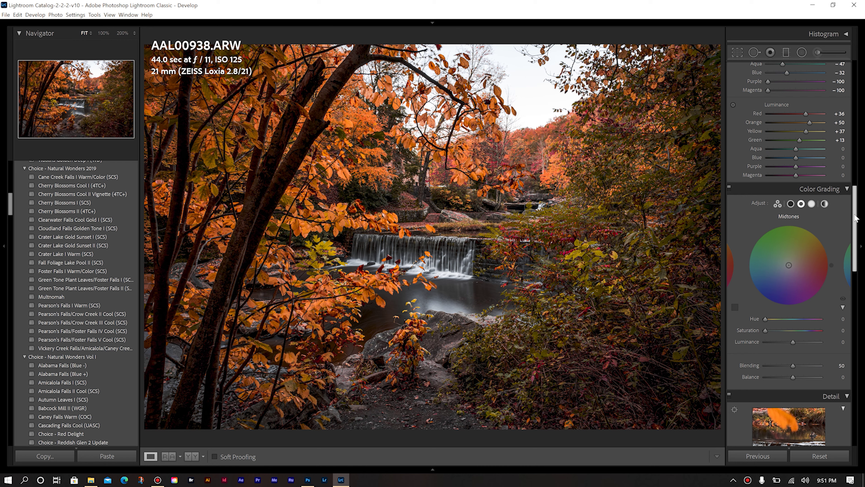
pyautogui.click(778, 204)
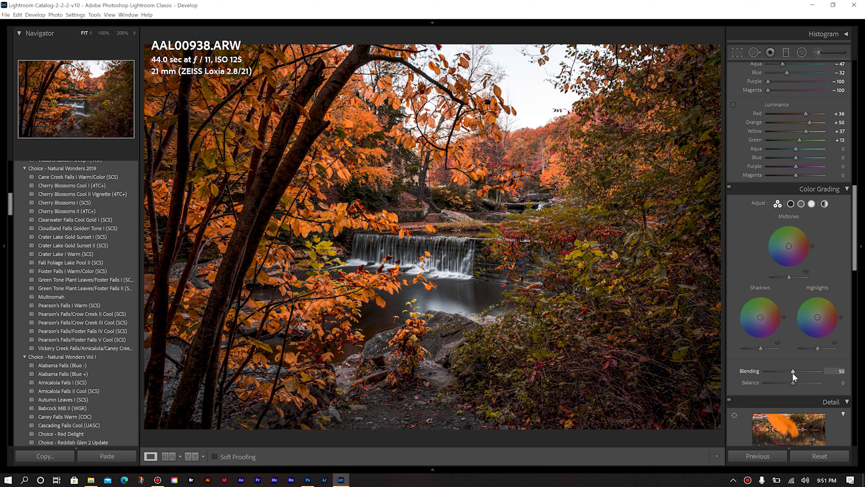
pyautogui.moveTo(813, 374); pyautogui.dragTo(830, 371)
pyautogui.click(791, 204)
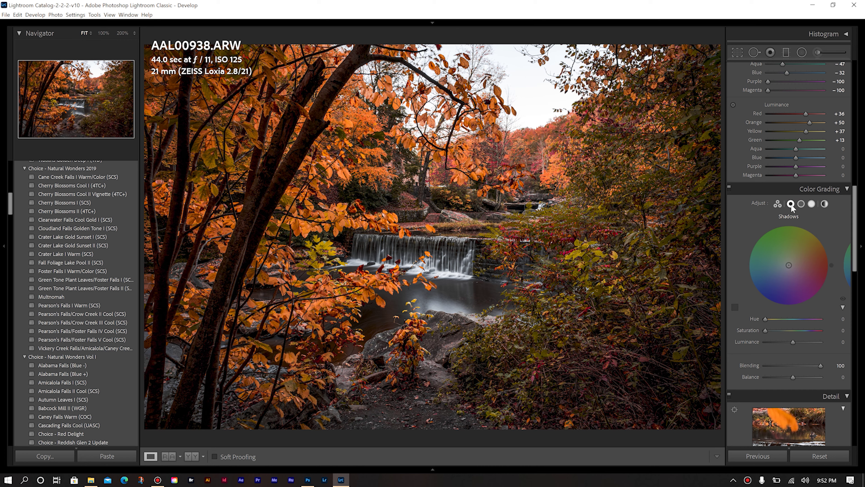
pyautogui.moveTo(765, 320); pyautogui.dragTo(771, 321)
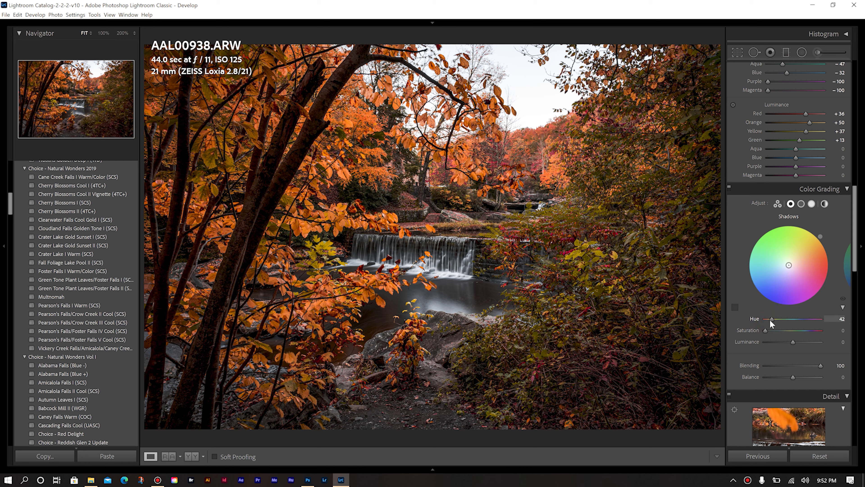
pyautogui.moveTo(766, 331); pyautogui.dragTo(797, 344)
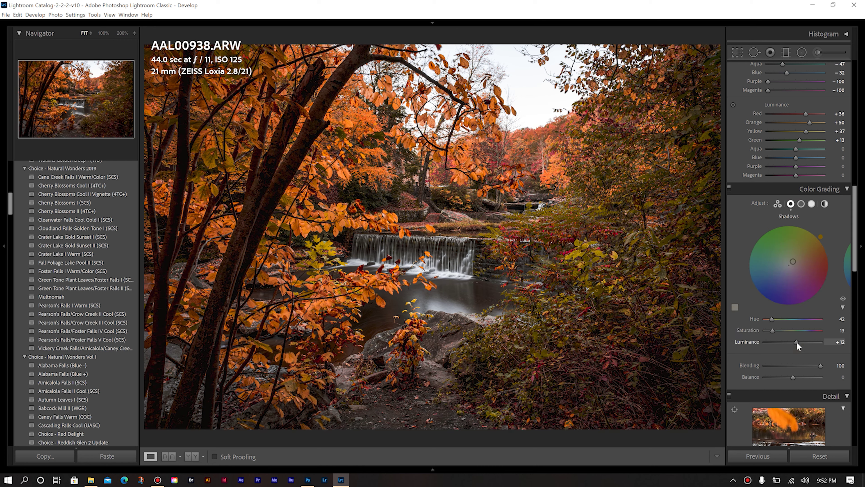
# Set the midtones' color grading Luminance to +50 and grade the highlights with Hue 41, Saturation 22 and Luminance +82
pyautogui.click(802, 204)
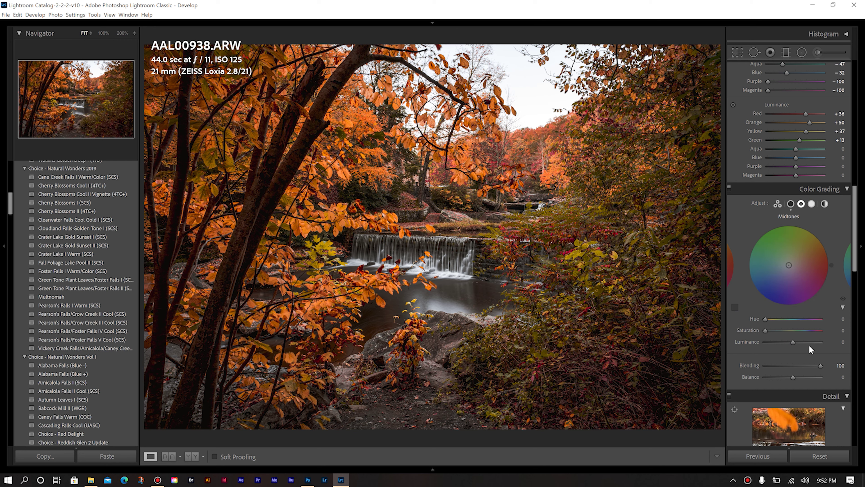
pyautogui.moveTo(794, 342); pyautogui.dragTo(809, 341)
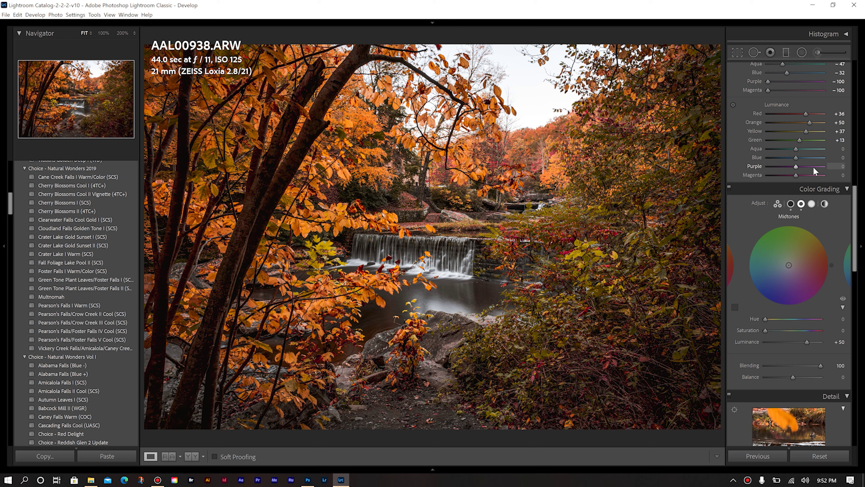
pyautogui.click(813, 204)
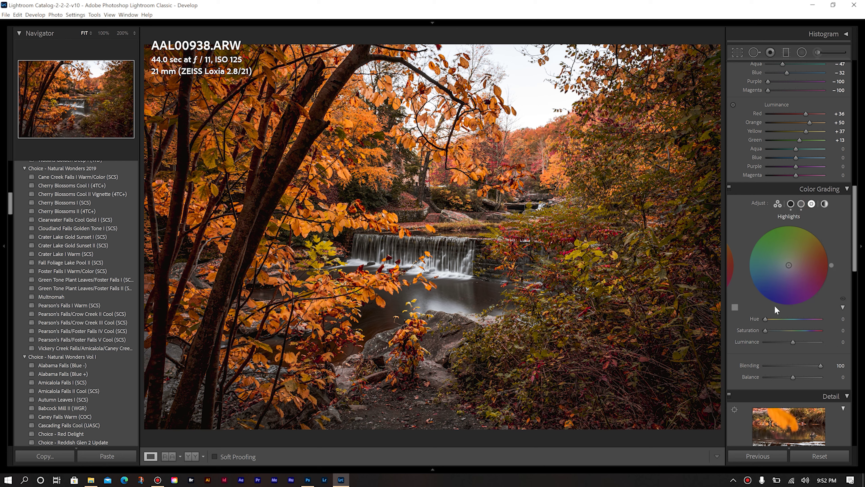
pyautogui.moveTo(766, 319); pyautogui.dragTo(771, 321)
pyautogui.moveTo(766, 330); pyautogui.dragTo(816, 343)
# Sharpen the photo with Amount 74 and Masking 25, judging the waterfall and foliage at 100% magnification
pyautogui.scroll(-3, 849, 287)
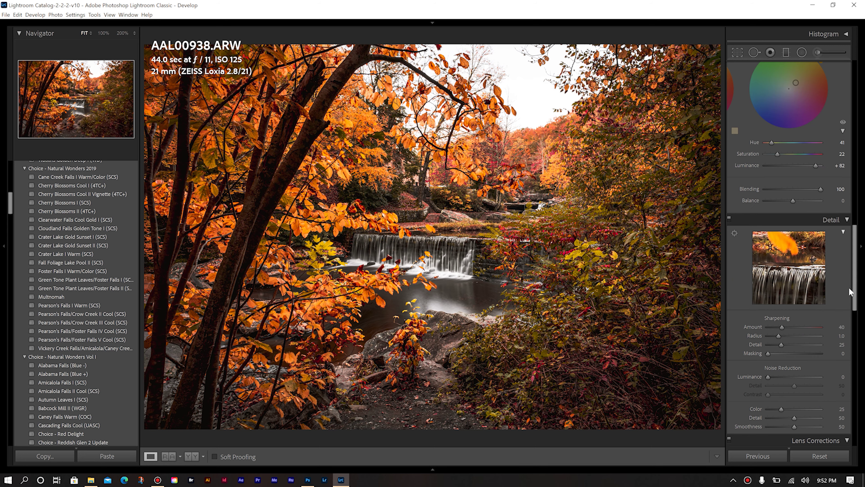
pyautogui.scroll(-3, 857, 284)
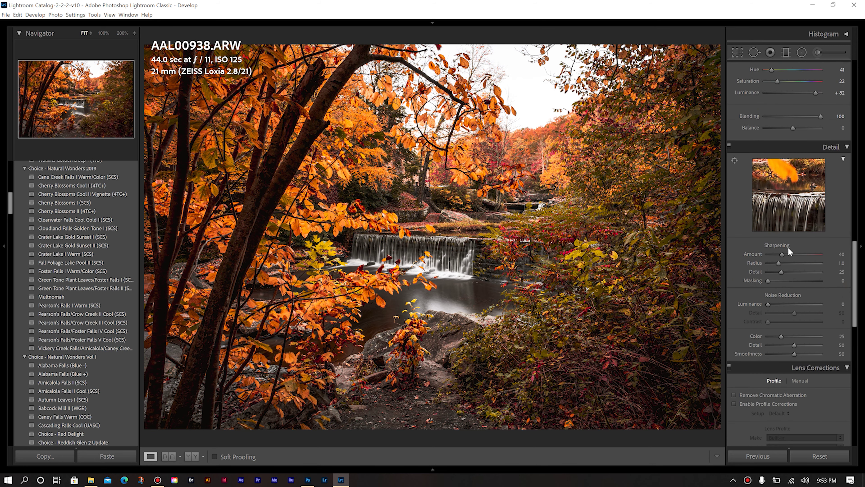
pyautogui.click(426, 244)
pyautogui.moveTo(474, 241); pyautogui.dragTo(462, 88)
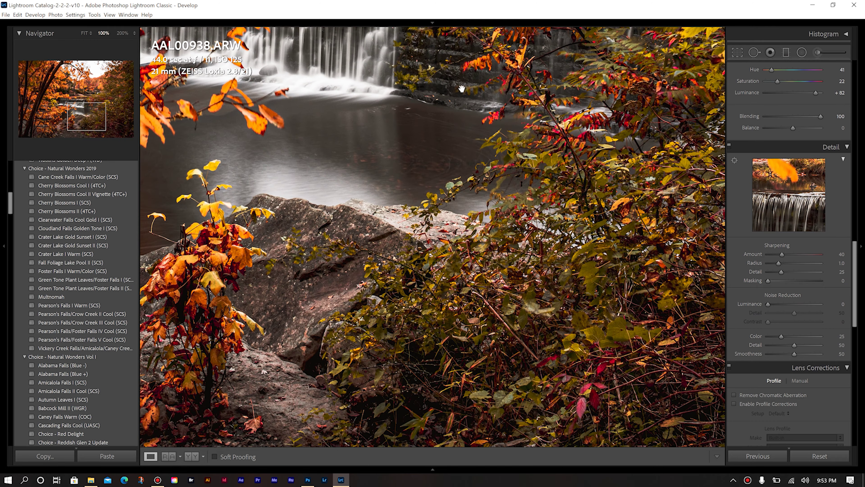
pyautogui.moveTo(475, 263); pyautogui.dragTo(706, 153)
pyautogui.moveTo(382, 203); pyautogui.dragTo(440, 299)
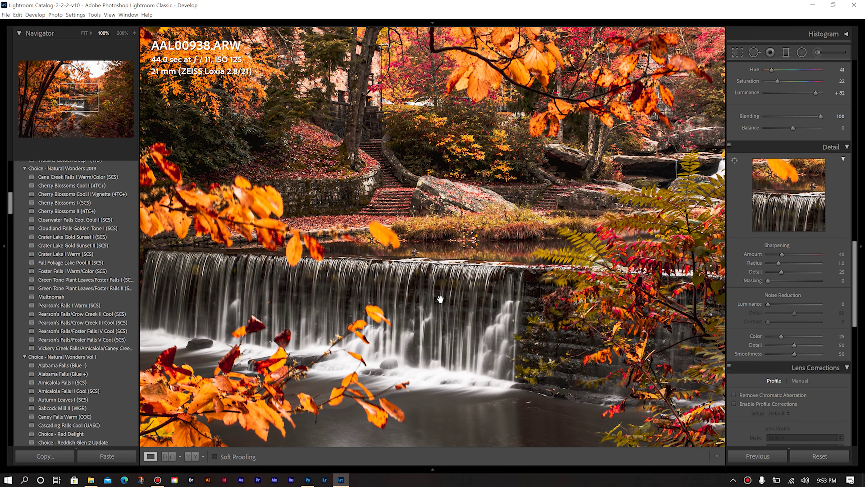
pyautogui.moveTo(791, 254); pyautogui.dragTo(794, 255)
pyautogui.moveTo(768, 280); pyautogui.dragTo(781, 281)
# Enable lens profile corrections with the Zeiss Loxia 2.8/21 profile and set the profile's Vignetting amount to 70
pyautogui.scroll(-4, 781, 281)
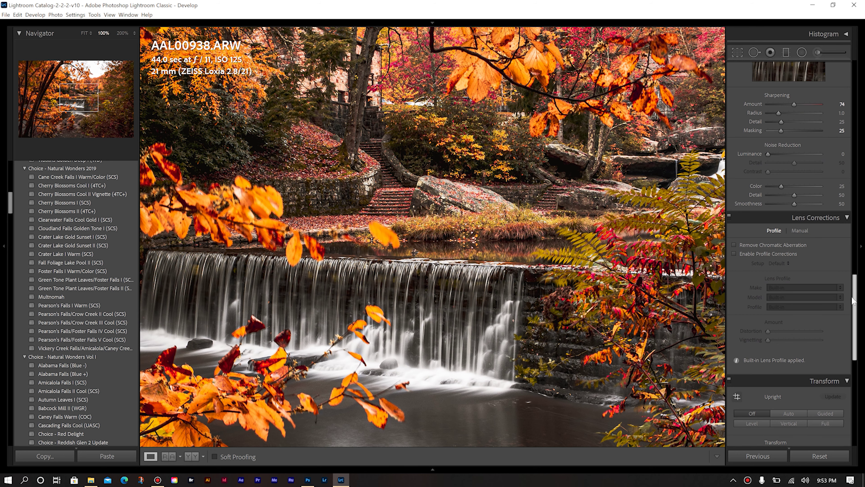
pyautogui.click(746, 255)
pyautogui.press('z')
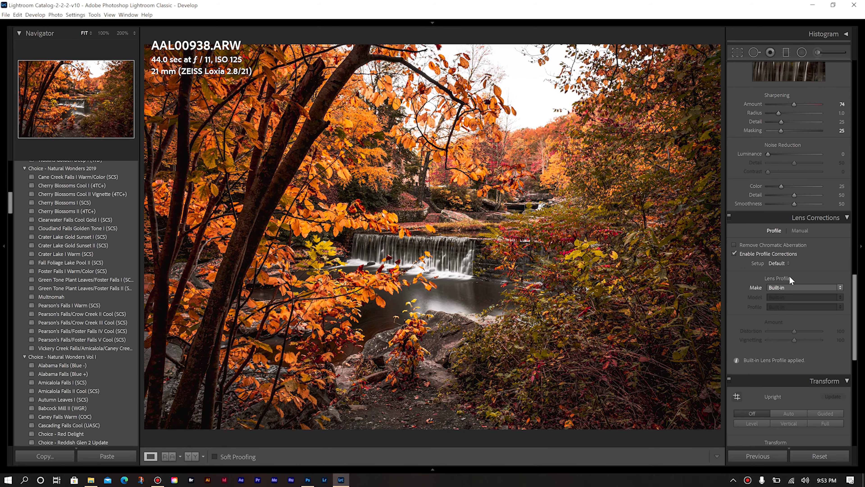
pyautogui.click(801, 288)
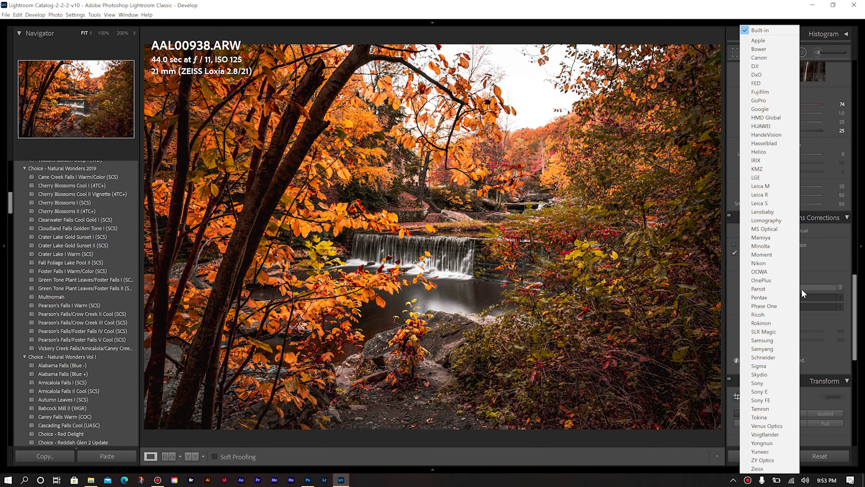
pyautogui.click(758, 469)
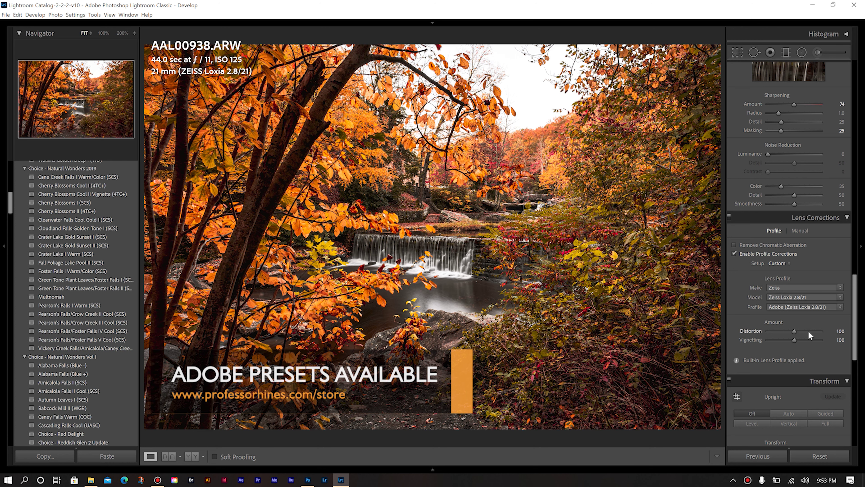
pyautogui.moveTo(792, 341); pyautogui.dragTo(786, 339)
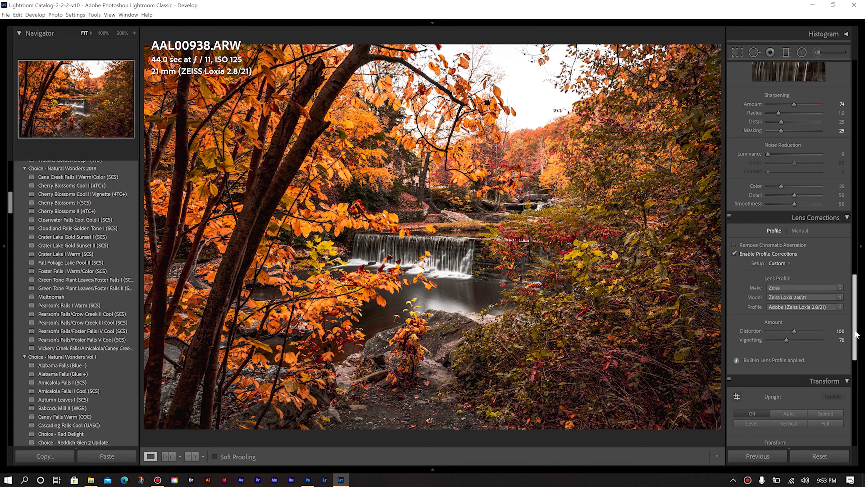
# Apply the Auto Upright correction to straighten the photo's perspective
pyautogui.moveTo(856, 334); pyautogui.dragTo(856, 368)
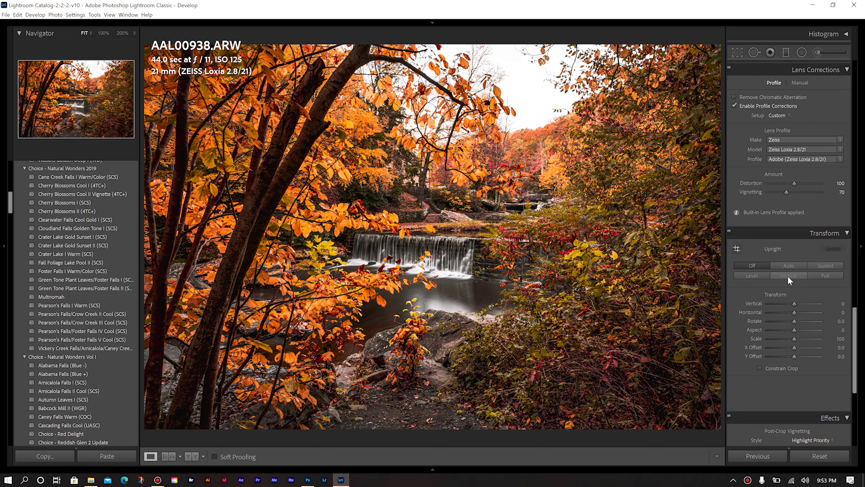
pyautogui.click(789, 267)
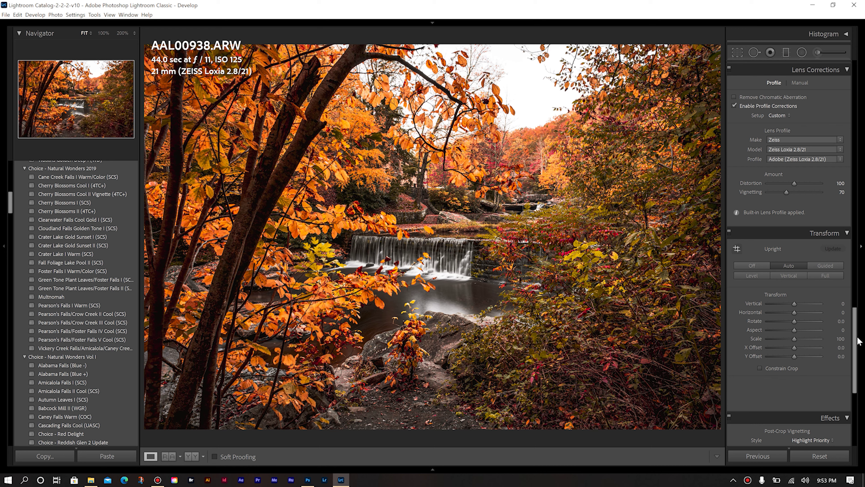
# Add a Highlight Priority post-crop vignette with Amount −38, Midpoint 0, Feather 100 and Highlights 100
pyautogui.scroll(-5, 850, 373)
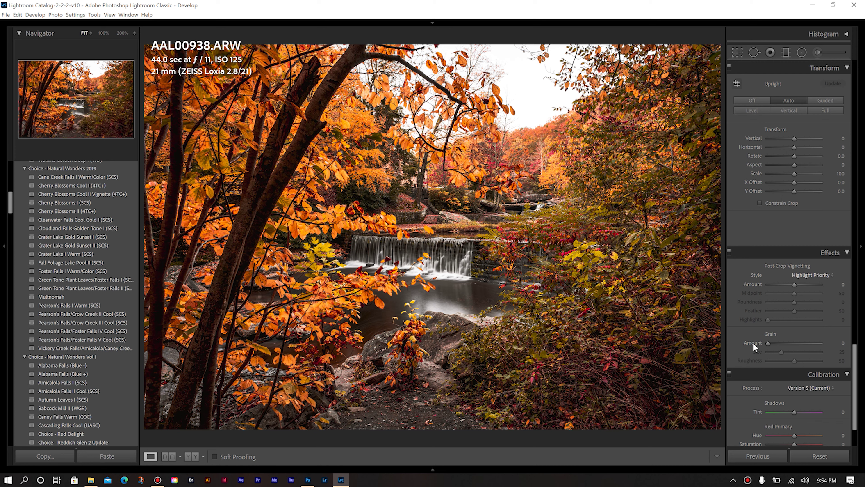
pyautogui.moveTo(797, 285); pyautogui.dragTo(795, 286)
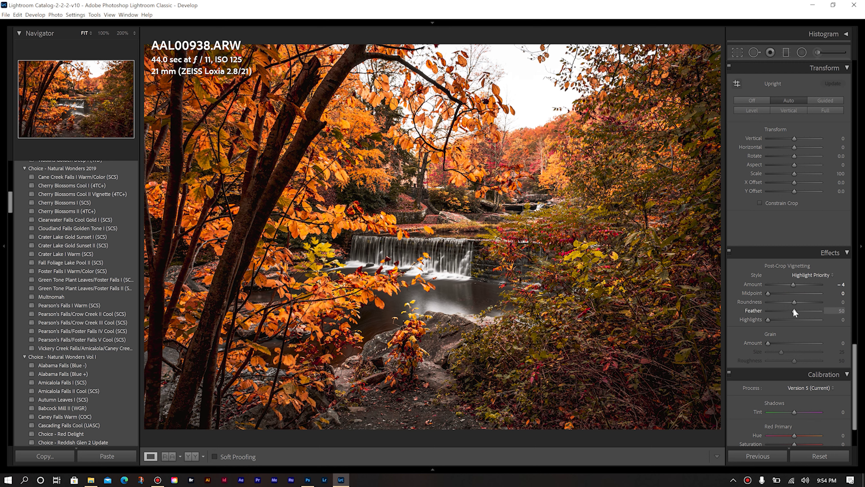
pyautogui.moveTo(795, 312); pyautogui.dragTo(839, 310)
pyautogui.moveTo(769, 320); pyautogui.dragTo(823, 320)
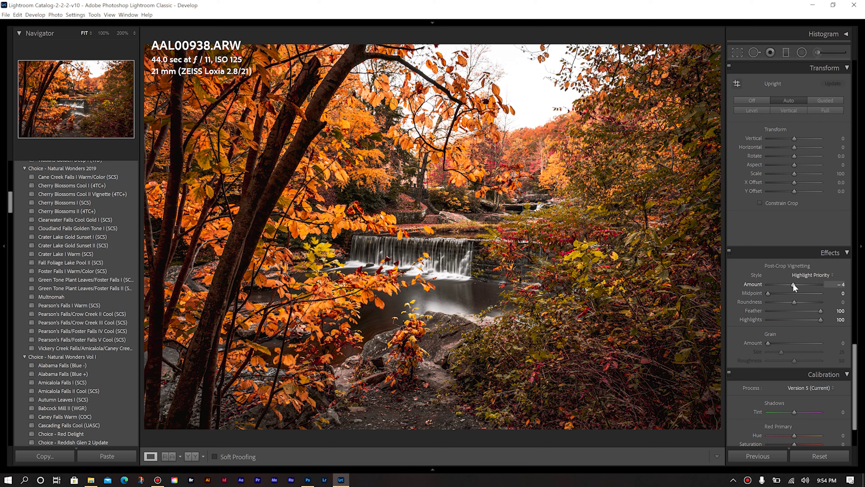
pyautogui.moveTo(794, 287); pyautogui.dragTo(784, 285)
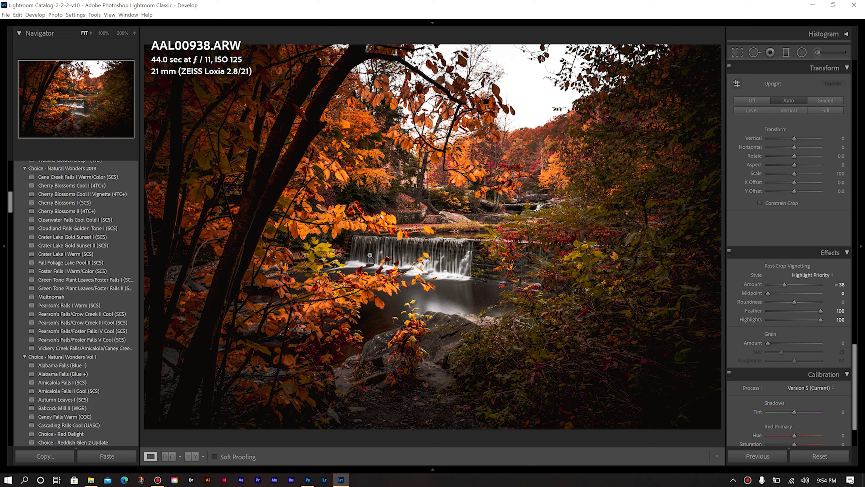
# Paint an adjustment brush mask over the waterfall with a size 14.6 brush and turn off Auto Mask
pyautogui.moveTo(367, 256); pyautogui.dragTo(402, 253)
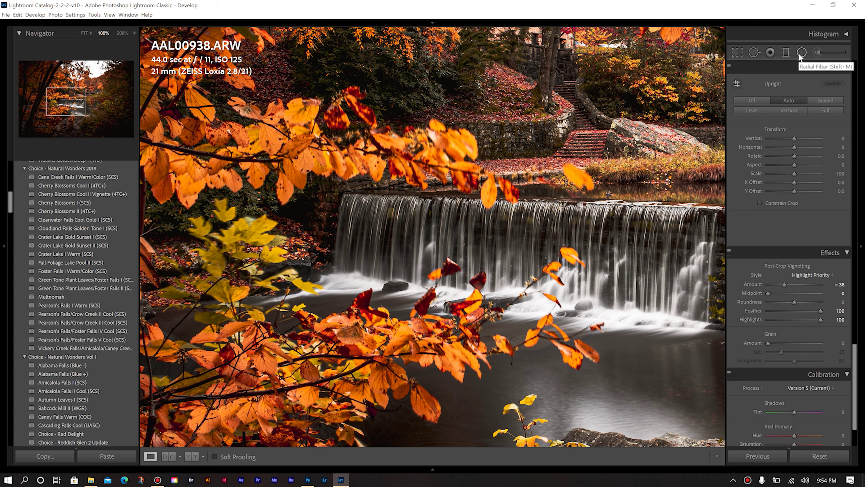
pyautogui.click(816, 53)
pyautogui.press('h')
pyautogui.scroll(3, 352, 224)
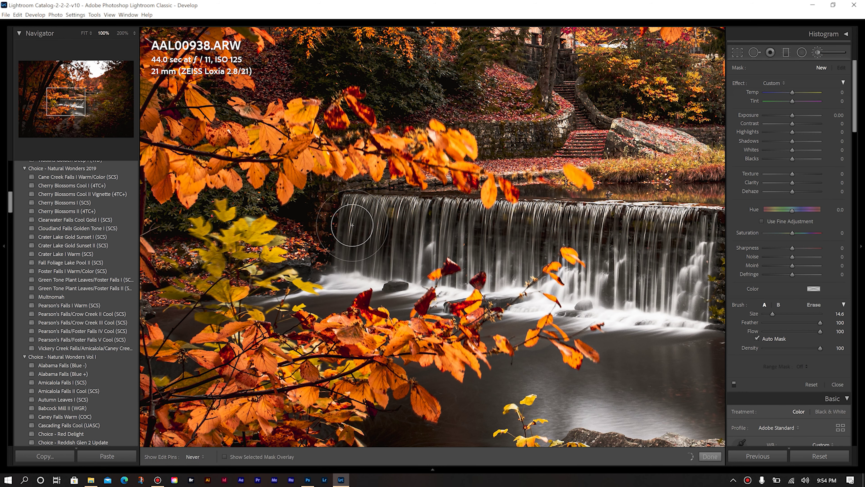
pyautogui.moveTo(352, 225); pyautogui.dragTo(436, 233)
pyautogui.press('h')
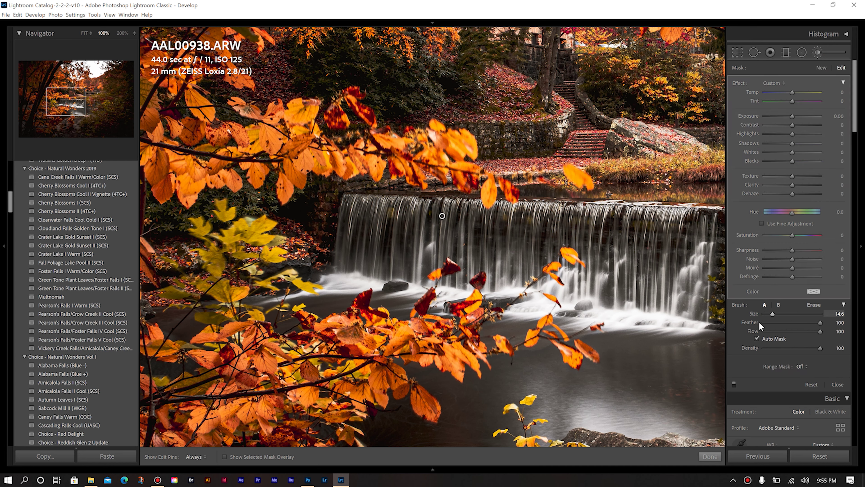
pyautogui.click(757, 338)
pyautogui.press('h')
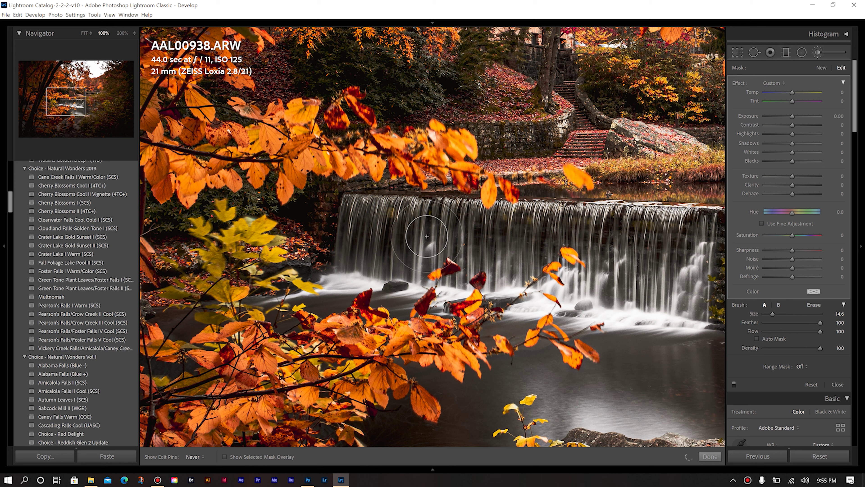
# Set the waterfall brush mask's Whites to 40 and Highlights to 29, and finish the brush adjustment
pyautogui.press('h')
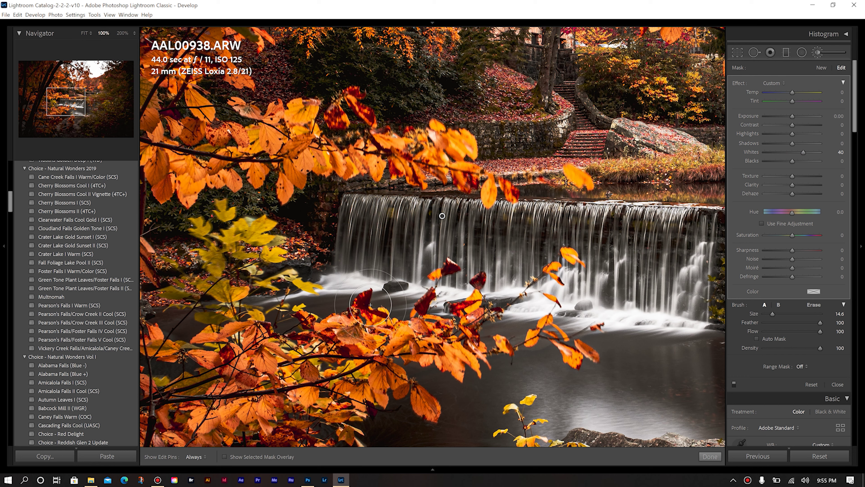
pyautogui.moveTo(793, 134); pyautogui.dragTo(801, 136)
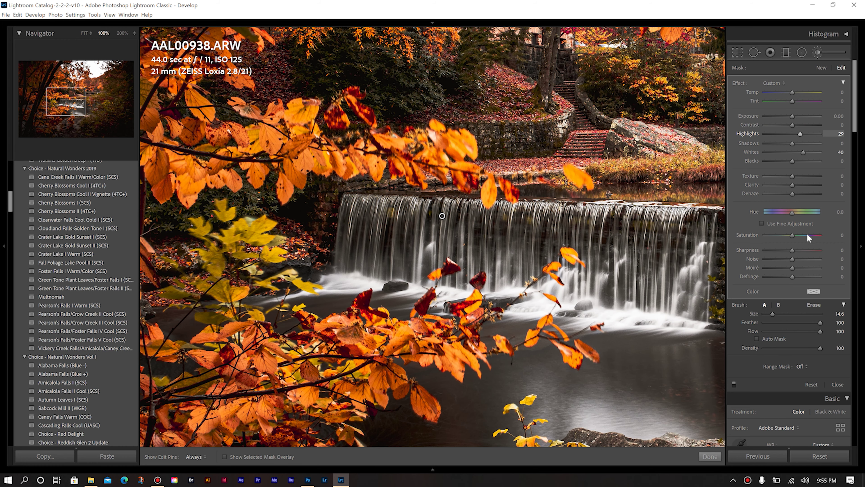
pyautogui.click(837, 384)
pyautogui.moveTo(559, 241); pyautogui.dragTo(428, 245)
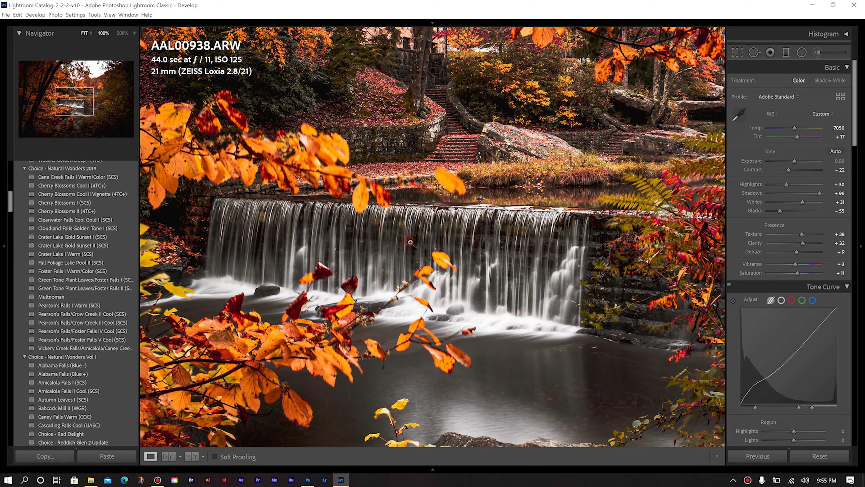
pyautogui.click(410, 242)
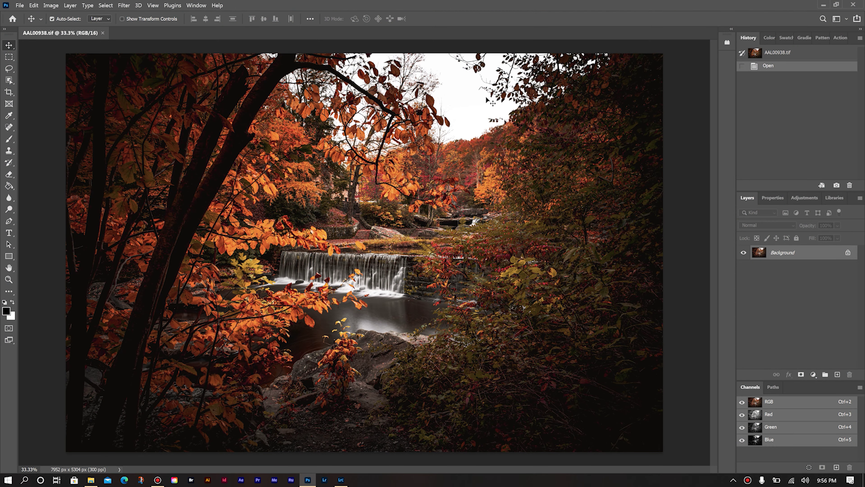
pyautogui.click(53, 7)
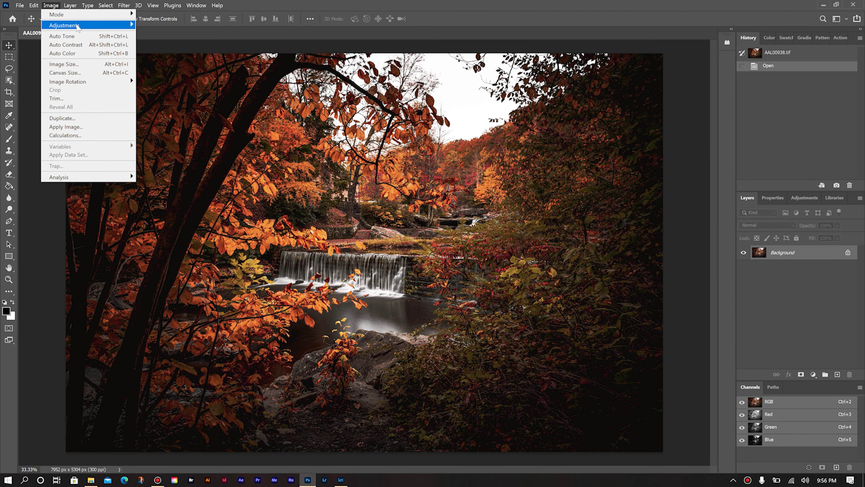
pyautogui.moveTo(90, 29)
pyautogui.moveTo(124, 6)
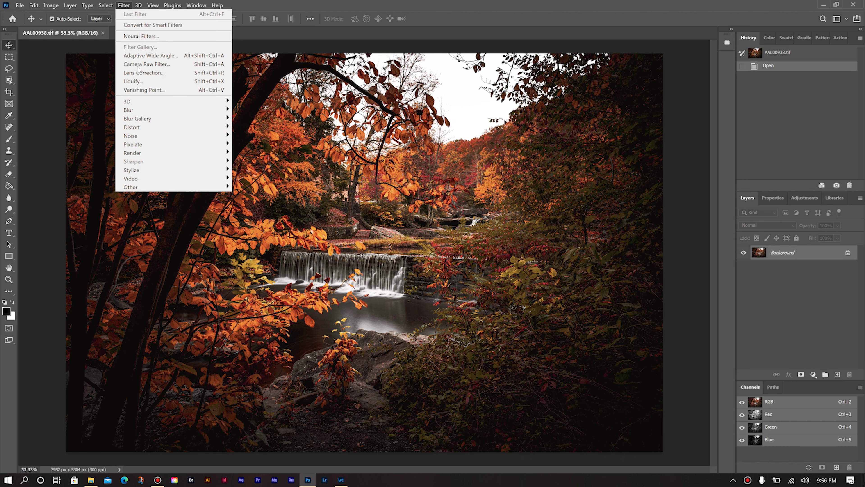
pyautogui.moveTo(150, 156)
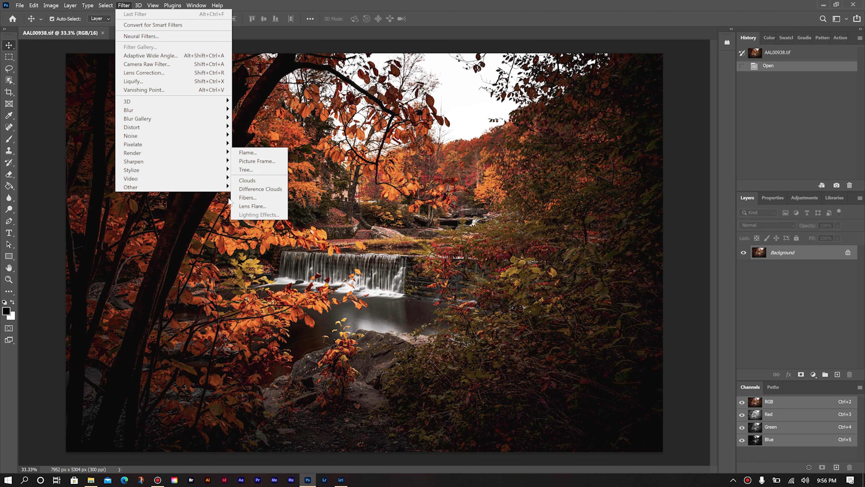
pyautogui.click(253, 206)
pyautogui.click(734, 138)
# Add a black solid color fill layer above the background and render a lens flare on it, centred where the sky opening is
pyautogui.click(517, 106)
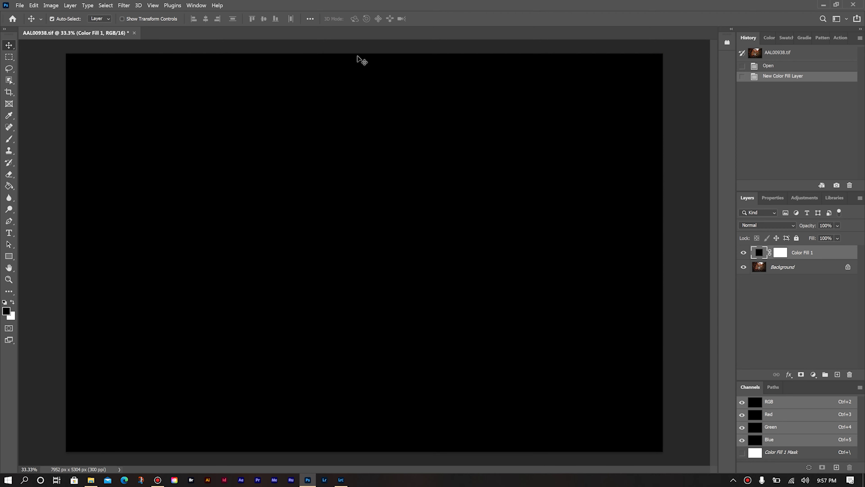
pyautogui.click(127, 8)
pyautogui.click(129, 12)
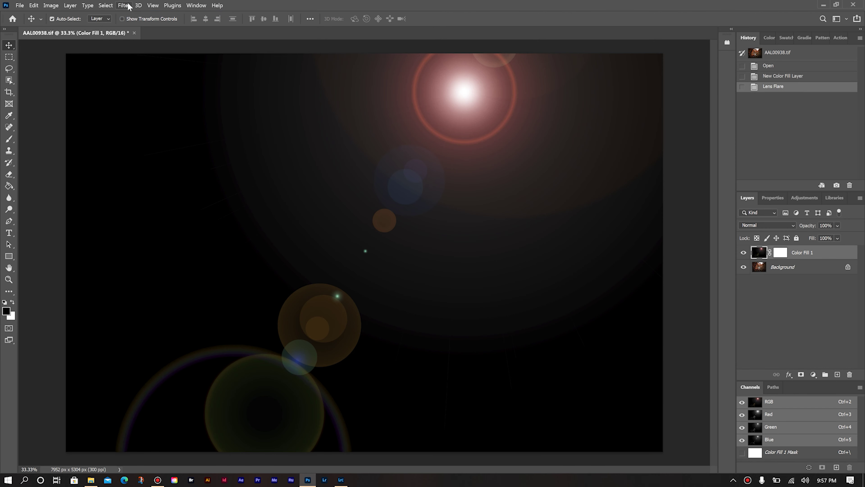
# Soften the lens flare layer with a Gaussian Blur of 55 pixels radius
pyautogui.click(129, 7)
pyautogui.moveTo(159, 112)
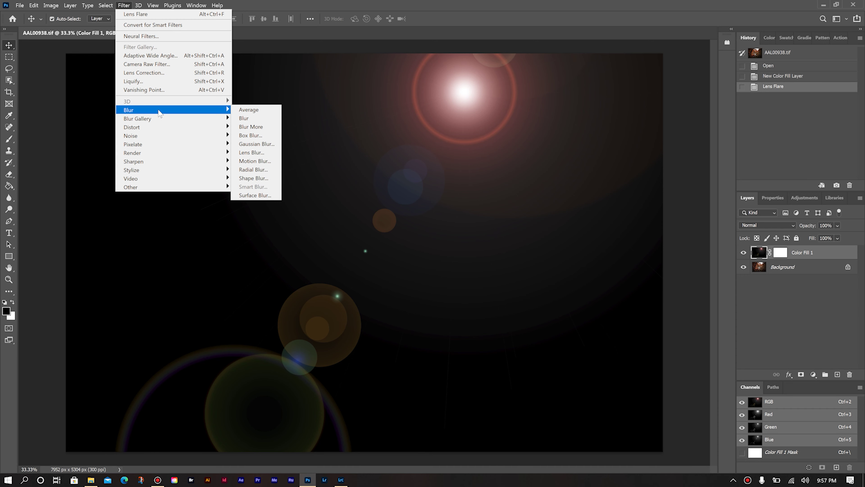
pyautogui.click(266, 145)
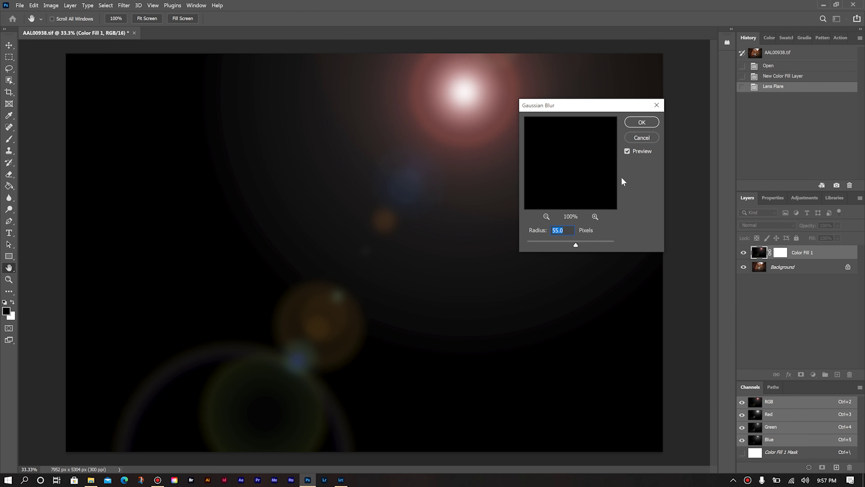
pyautogui.click(640, 123)
pyautogui.press('v')
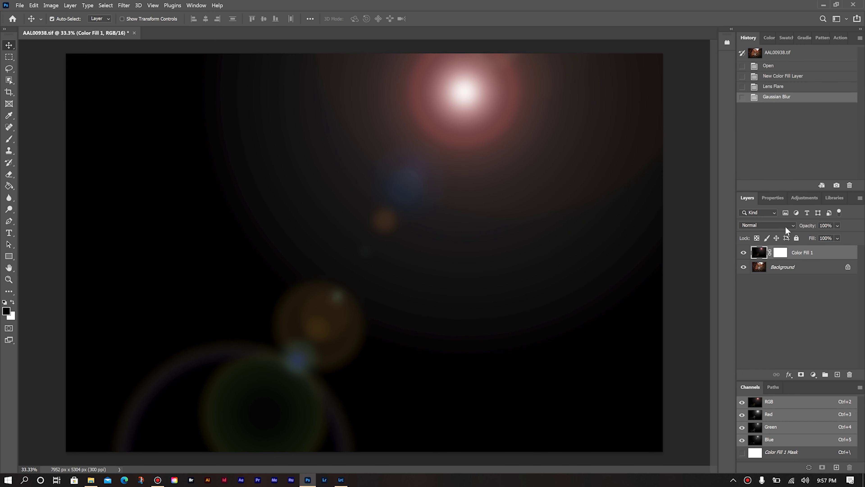
# Blend the lens flare layer in Screen mode and lower its opacity to 46%
pyautogui.click(787, 225)
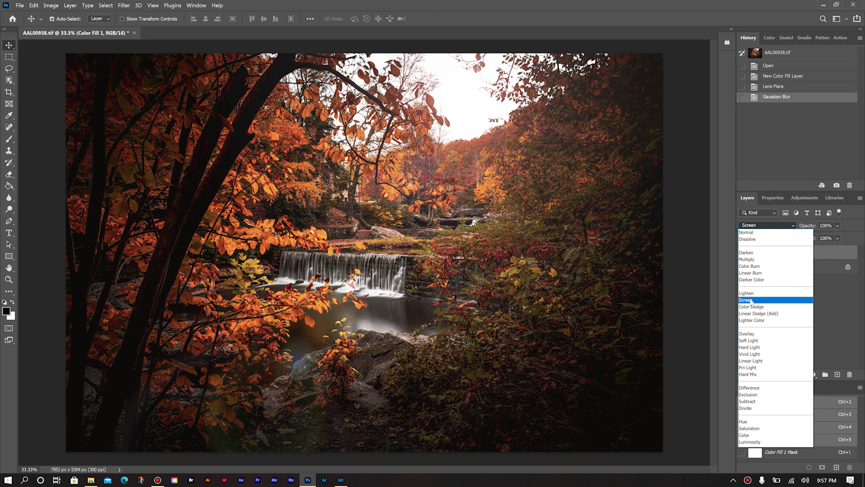
pyautogui.click(751, 300)
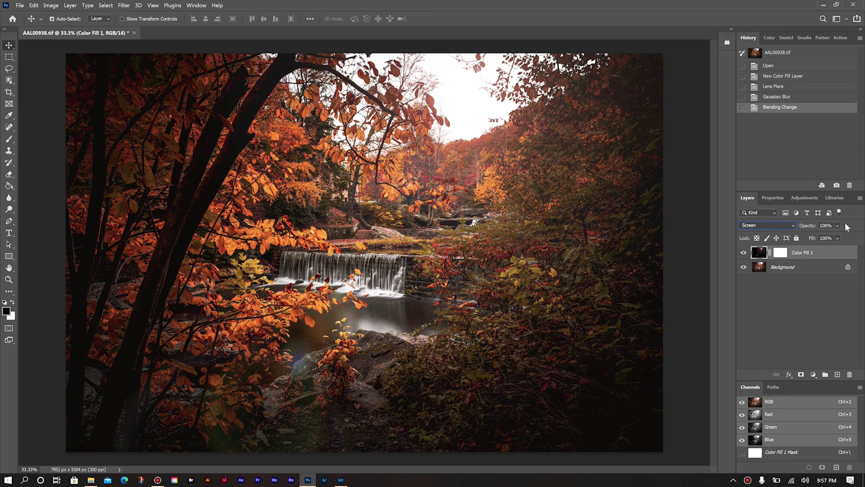
pyautogui.moveTo(838, 235); pyautogui.dragTo(837, 238)
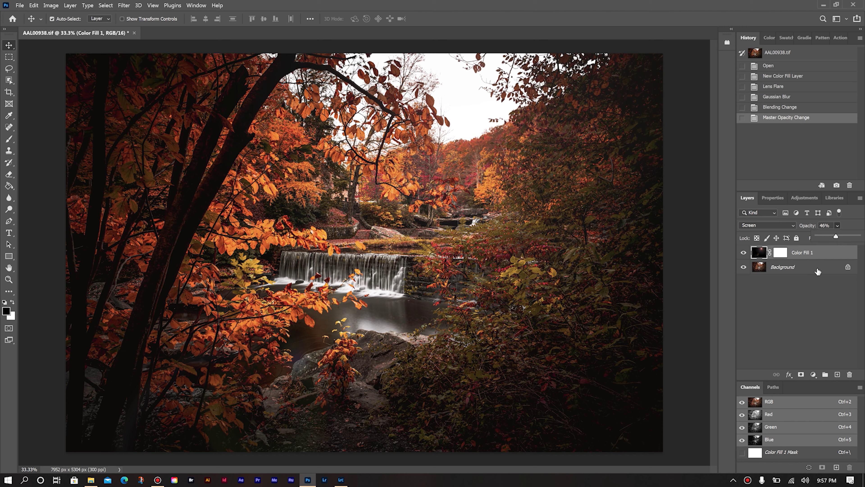
# Flatten the image and apply a Levels adjustment using the Custom 7 preset with the shadow input level set to 8
pyautogui.rightClick(817, 267)
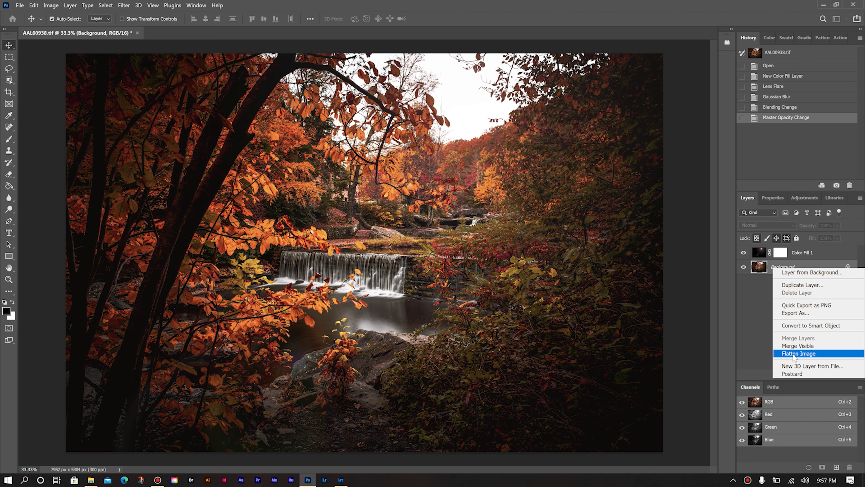
pyautogui.click(794, 354)
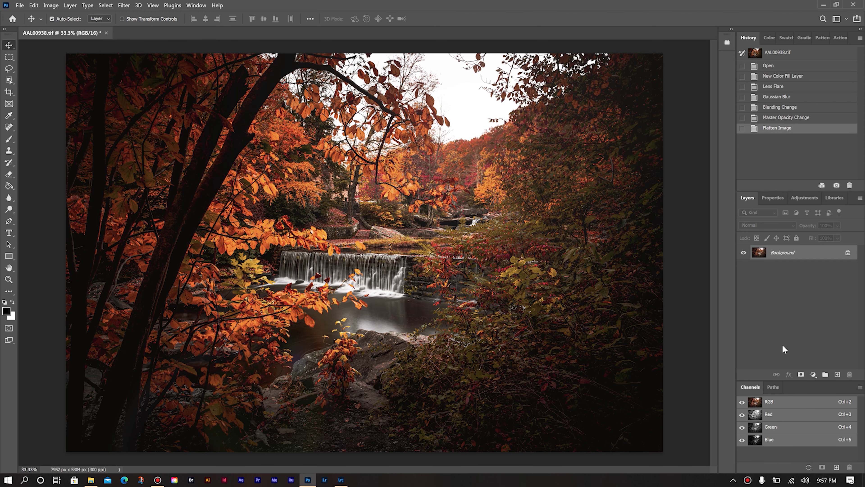
pyautogui.click(51, 5)
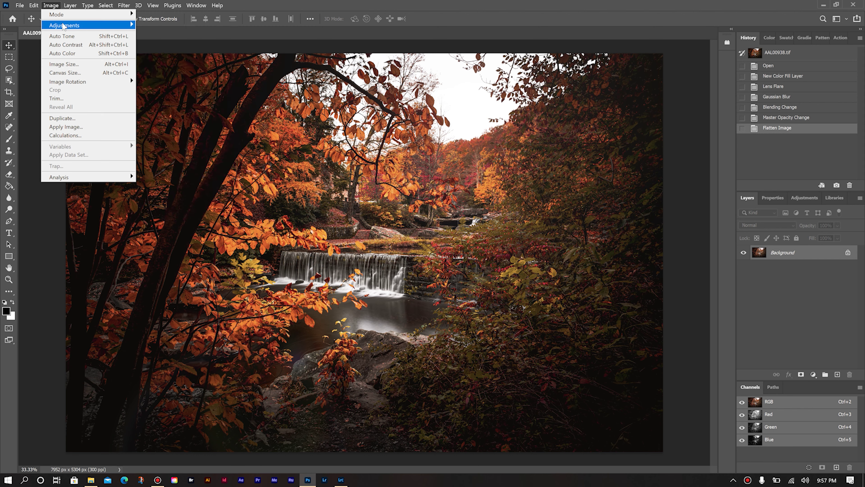
pyautogui.moveTo(64, 26)
pyautogui.click(155, 34)
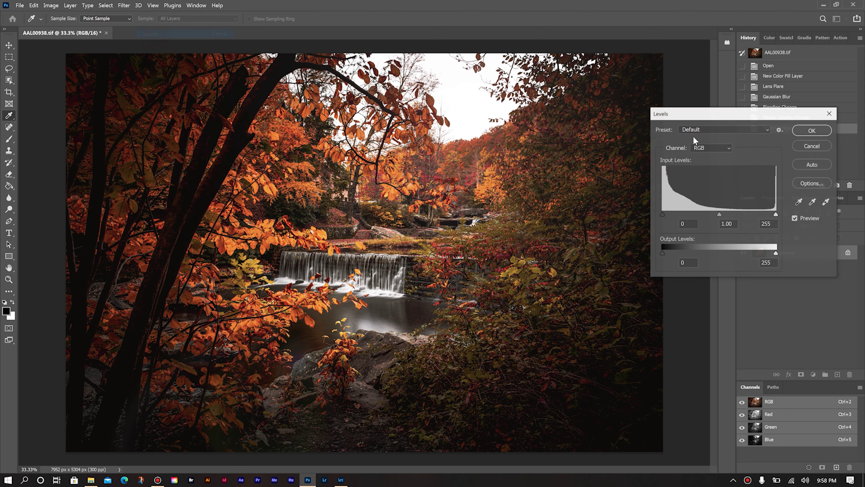
pyautogui.click(703, 130)
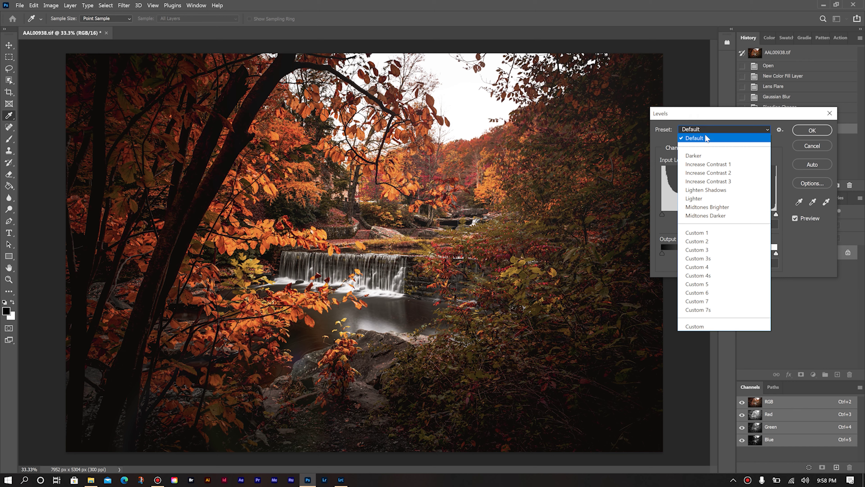
pyautogui.click(704, 302)
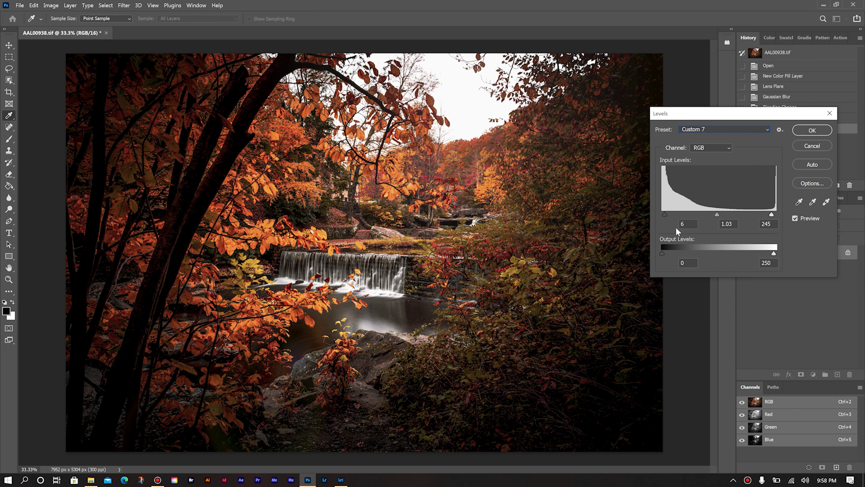
pyautogui.doubleClick(693, 221)
pyautogui.write('8')
pyautogui.click(815, 132)
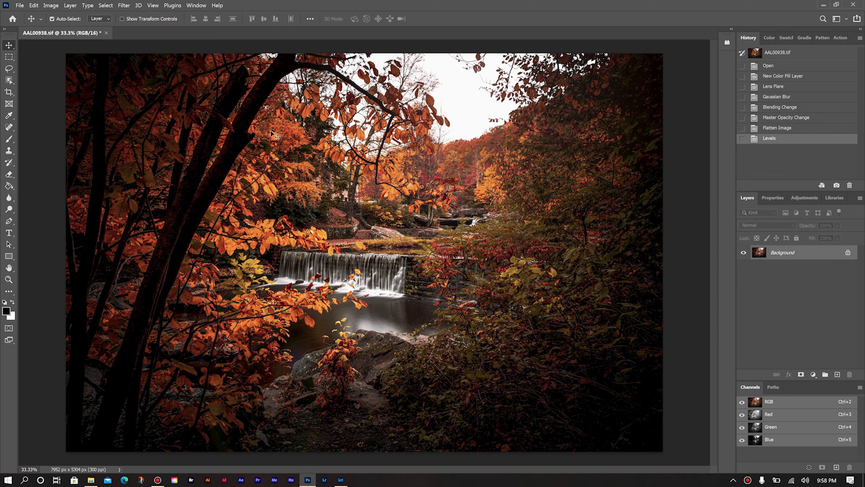
# Apply a Curves adjustment to the flattened image using the Custom 3 preset
pyautogui.click(48, 6)
pyautogui.moveTo(78, 26)
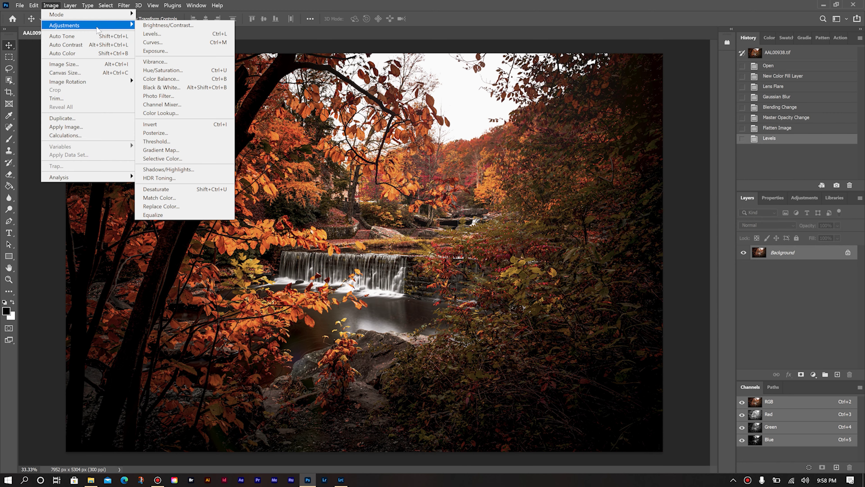
pyautogui.click(175, 43)
pyautogui.click(635, 110)
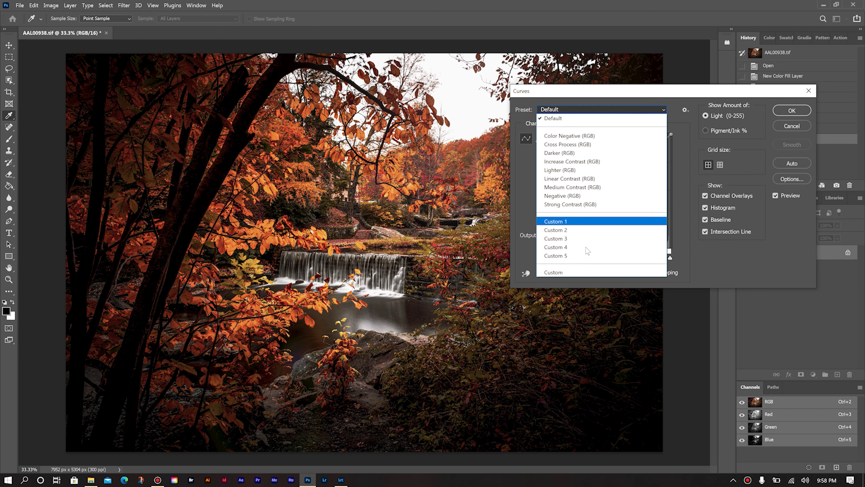
pyautogui.click(573, 240)
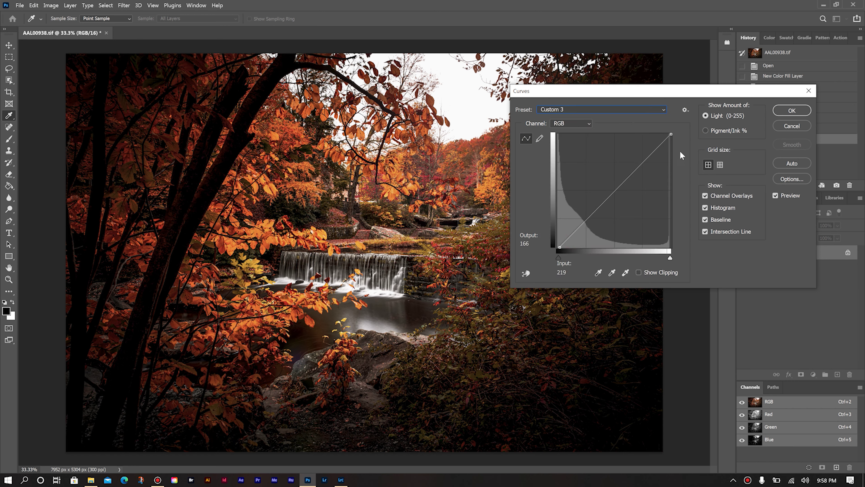
pyautogui.click(793, 109)
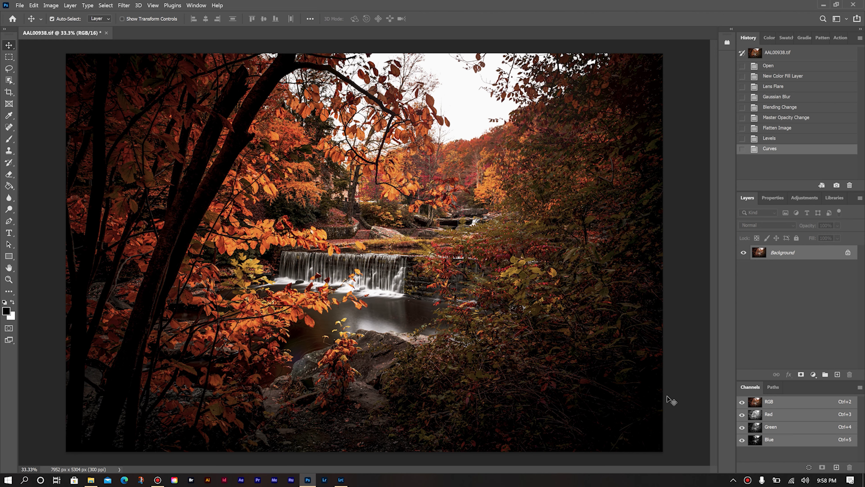
# Switch to Lightroom Classic, compare the photo before and after side by side with the side panels hidden, and return to Photoshop
pyautogui.click(341, 480)
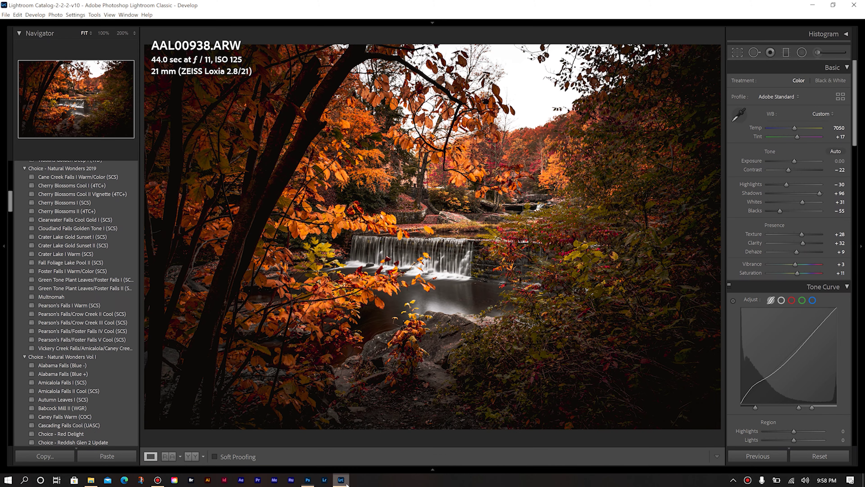
pyautogui.press('y')
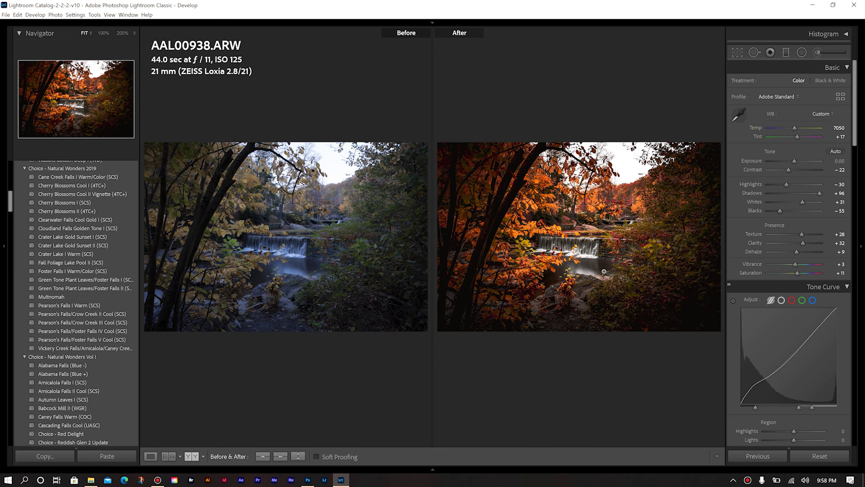
pyautogui.click(3, 287)
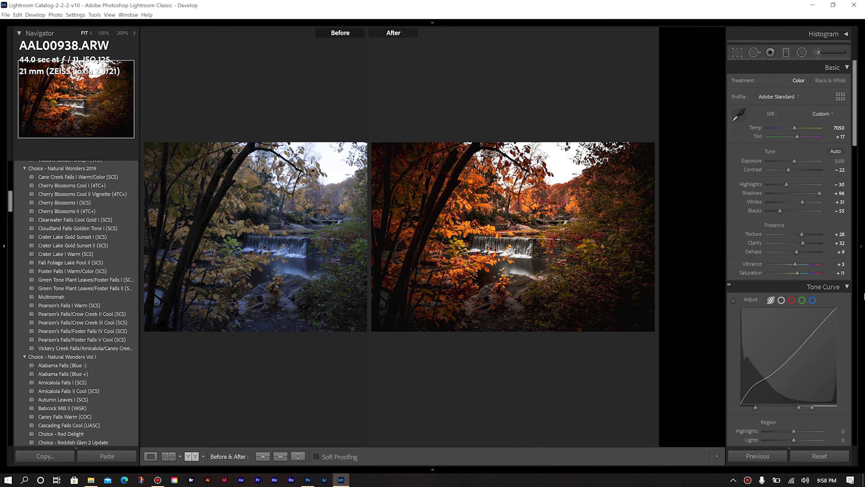
pyautogui.click(857, 300)
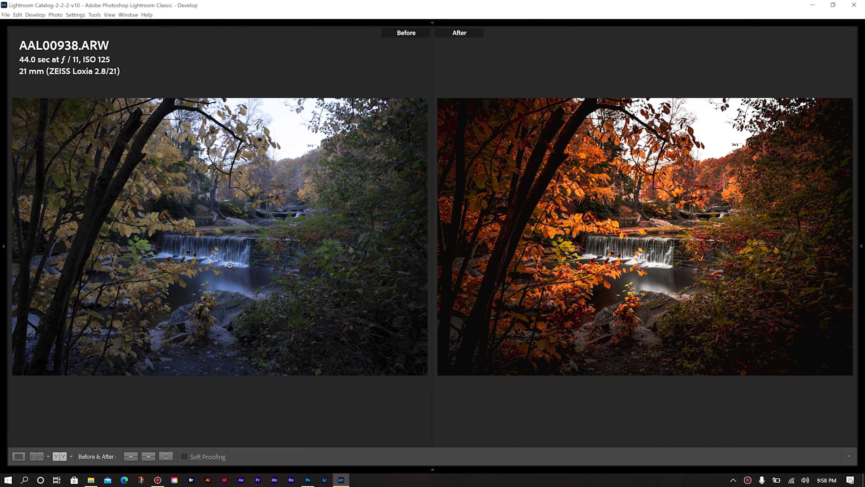
pyautogui.click(308, 480)
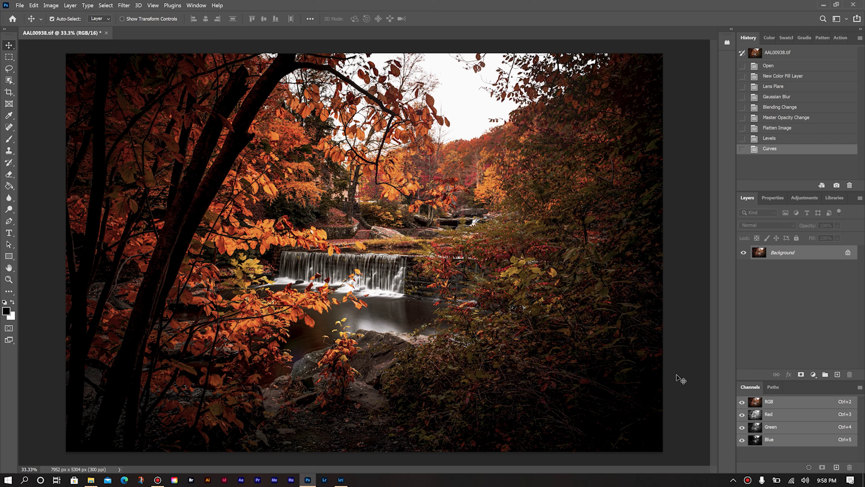